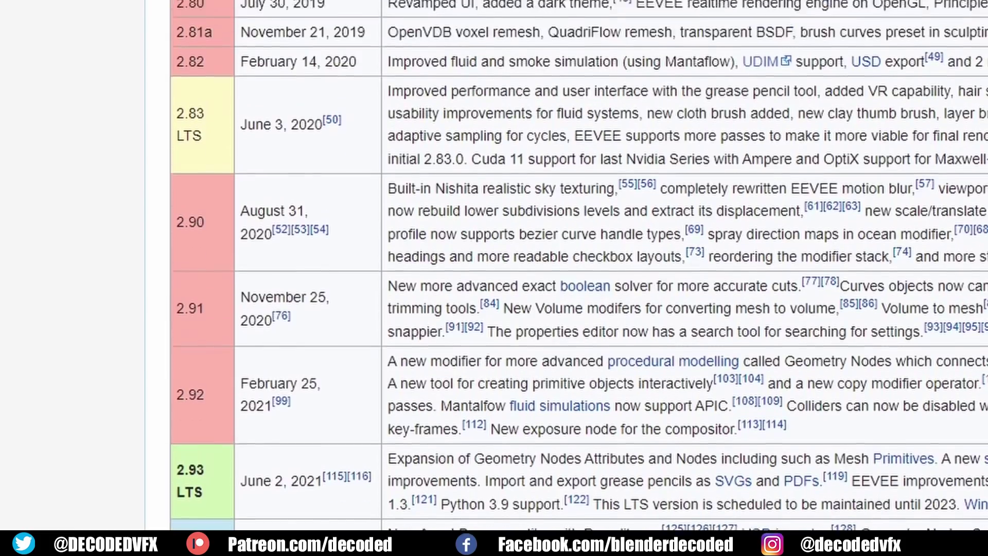
Scroll the Wikipedia release-history table up to Blender versions 1.00 through 2.21
scroll(579, 266, "up", 10)
scroll(579, 266, "up", 15)
scroll(579, 266, "up", 9)
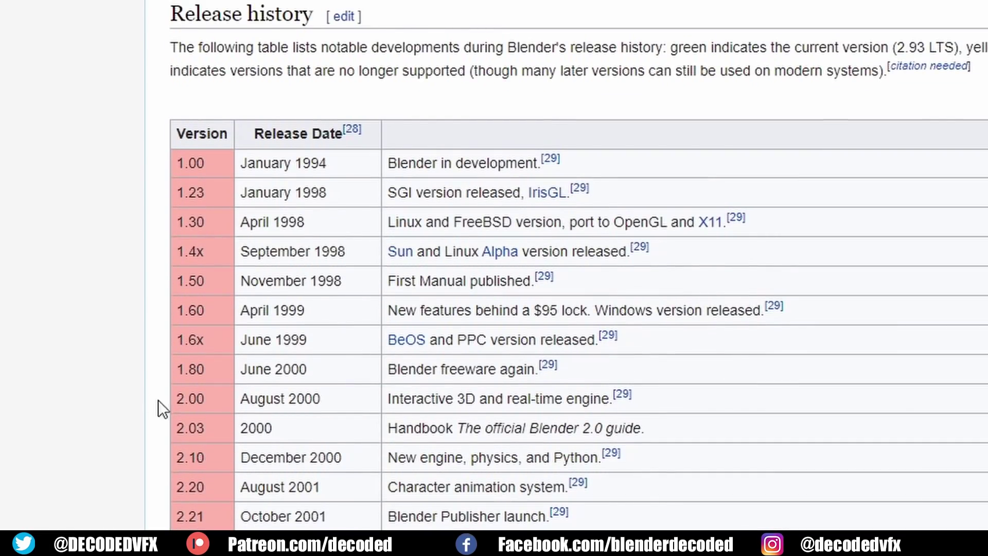
left_click_drag(175, 400, 347, 400)
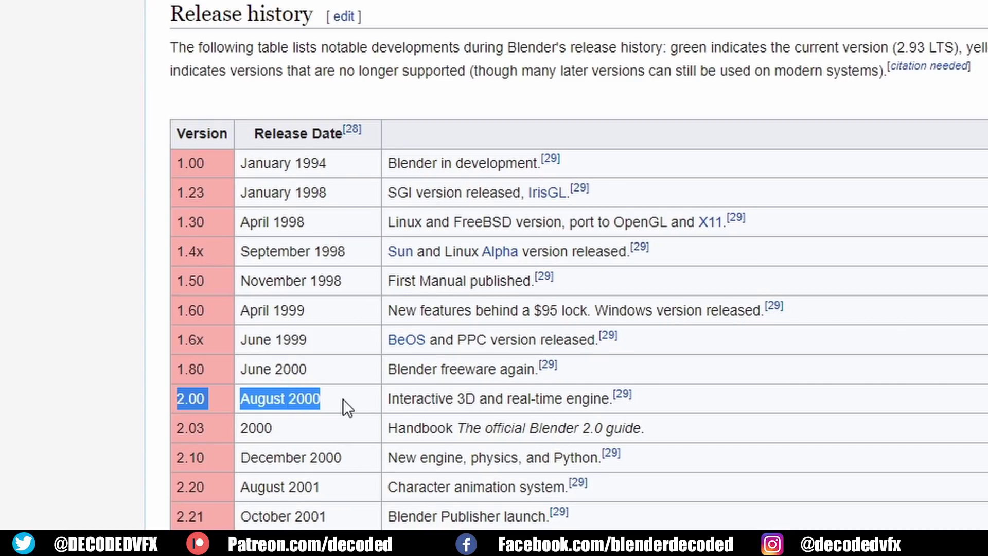
left_click(335, 403)
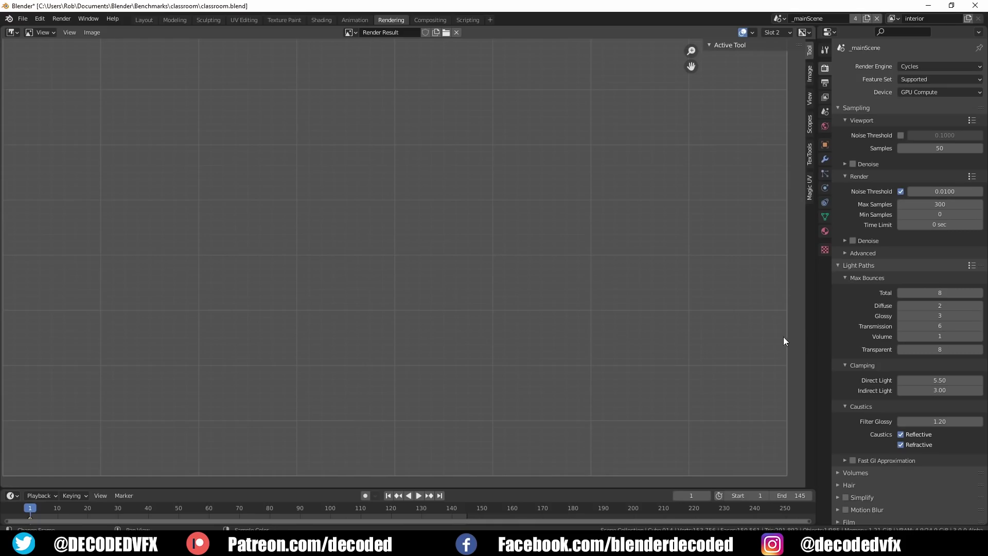
Render the classroom scene and compare render slots, then orbit FO3's rendered room and select the ashtray
key("F12")
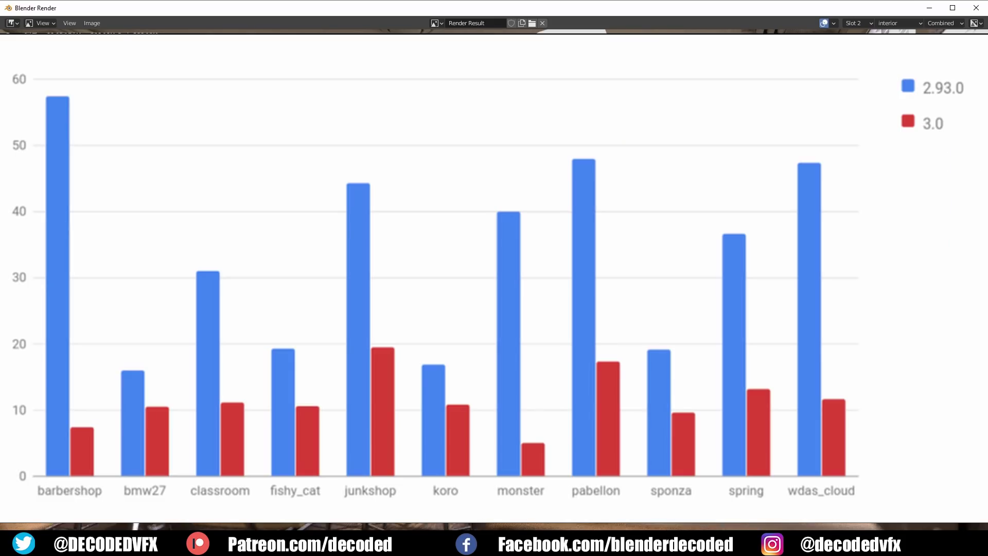
key("j")
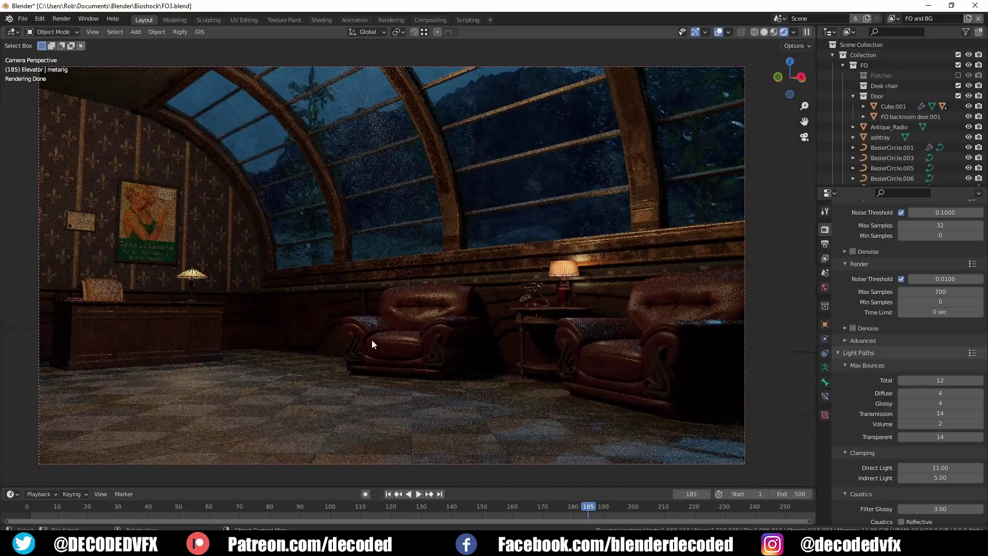
middle_click_drag(372, 340, 285, 293)
left_click(348, 311)
Zoom in on the ashtray in the live rendered viewport
scroll(416, 299, "up", 5)
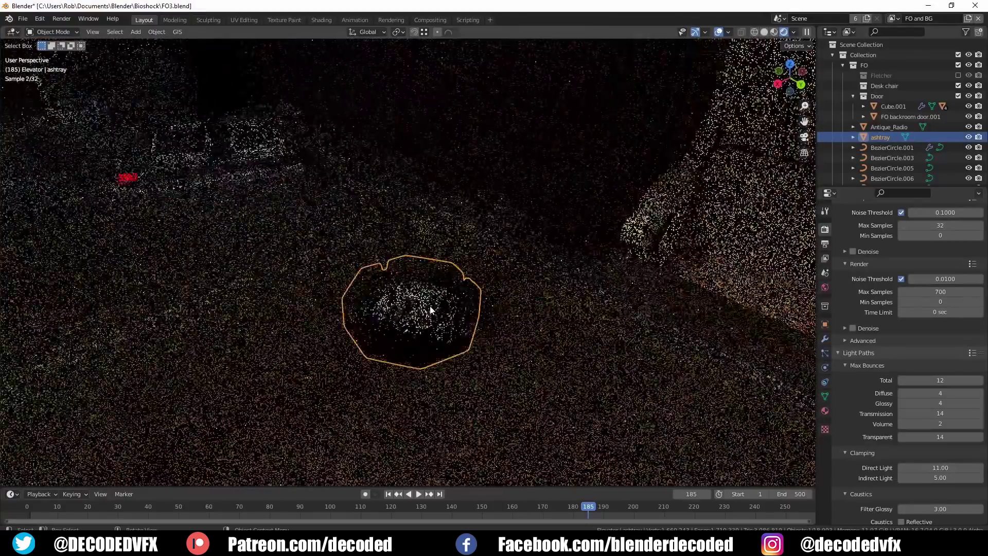
scroll(431, 309, "up", 2)
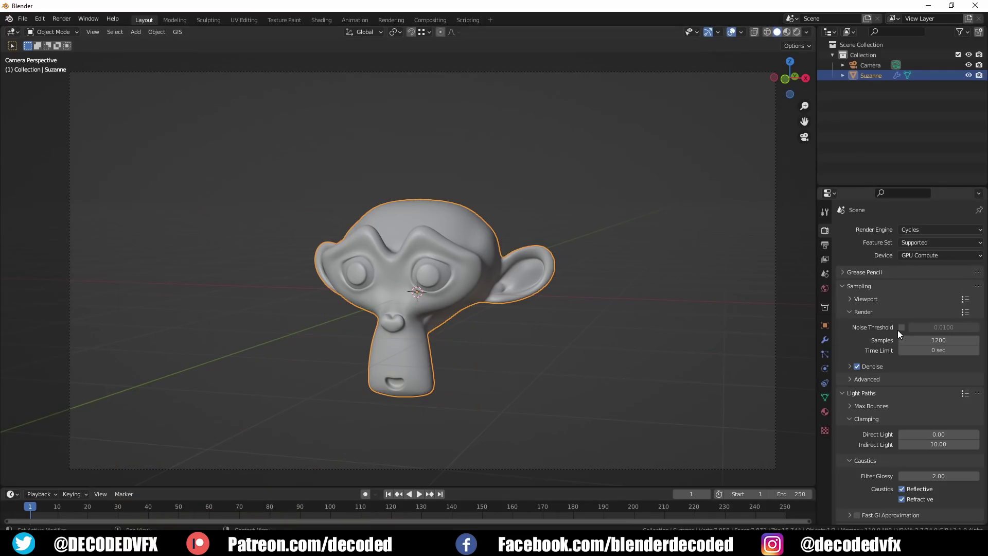
Enable Noise Threshold, set a 3-second Time Limit and 50000 Max Samples, then render Suzanne
left_click(901, 327)
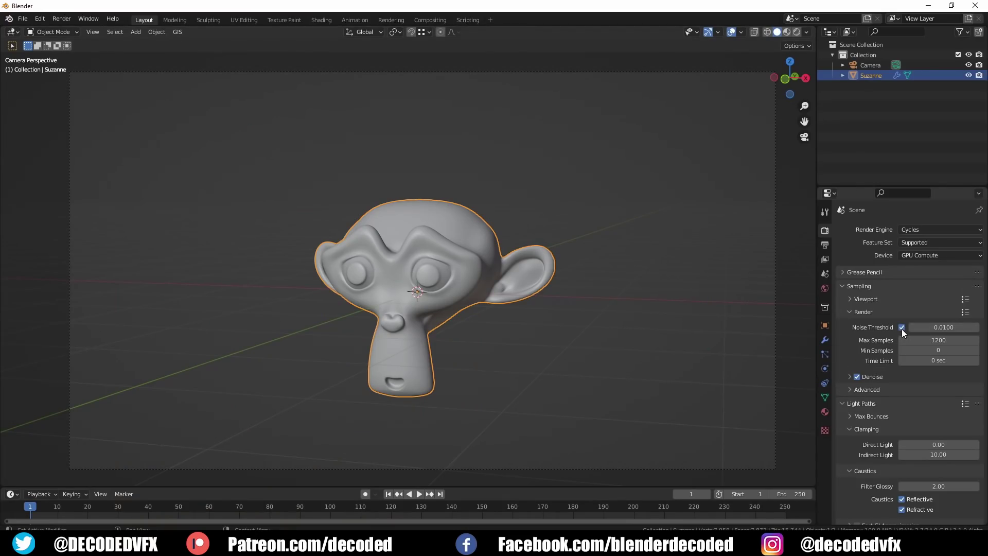
left_click(927, 360)
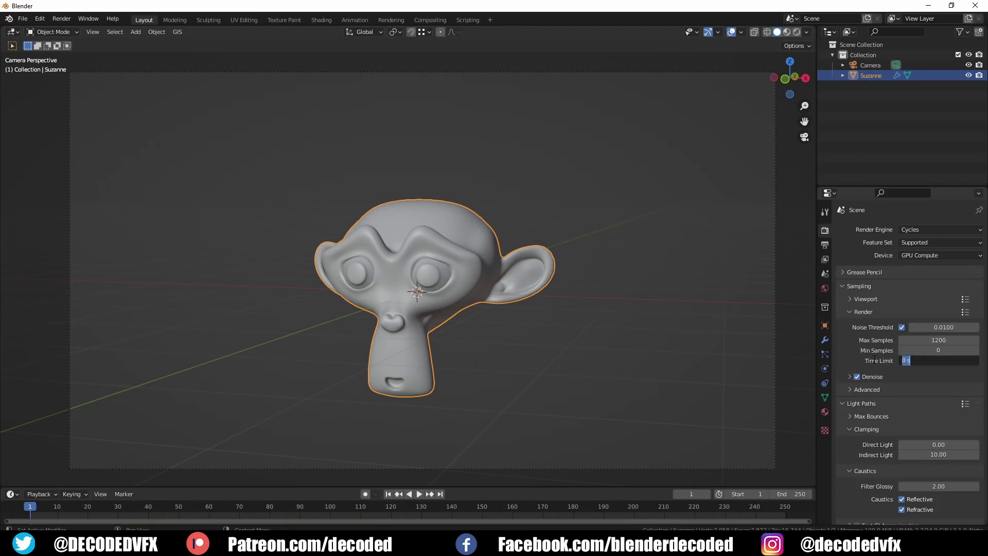
type("3")
key("Return")
left_click(947, 340)
type("50000")
key("Return")
key("F12")
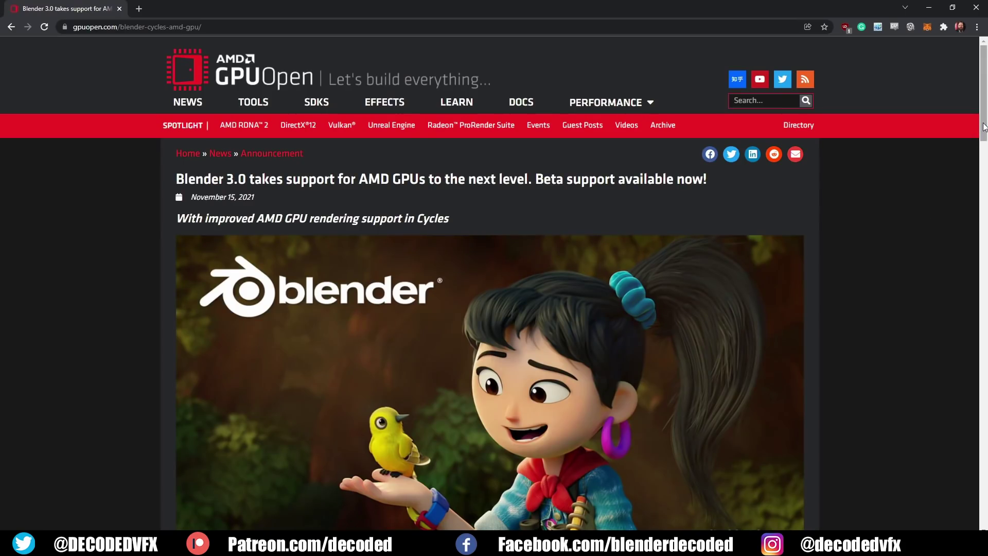
left_click_drag(984, 126, 984, 219)
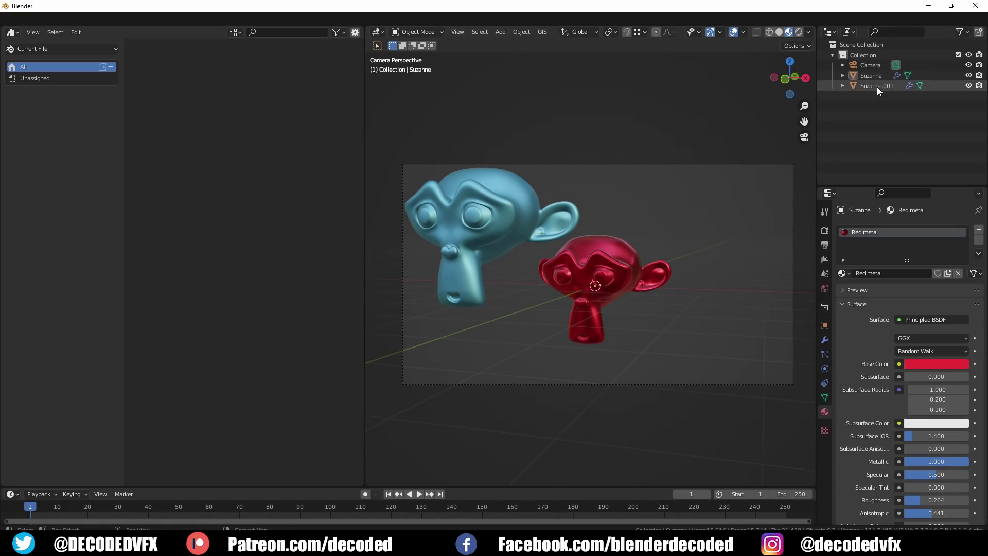
Mark the blue Suzanne as an asset and place two copies from the Asset Browser
right_click(877, 87)
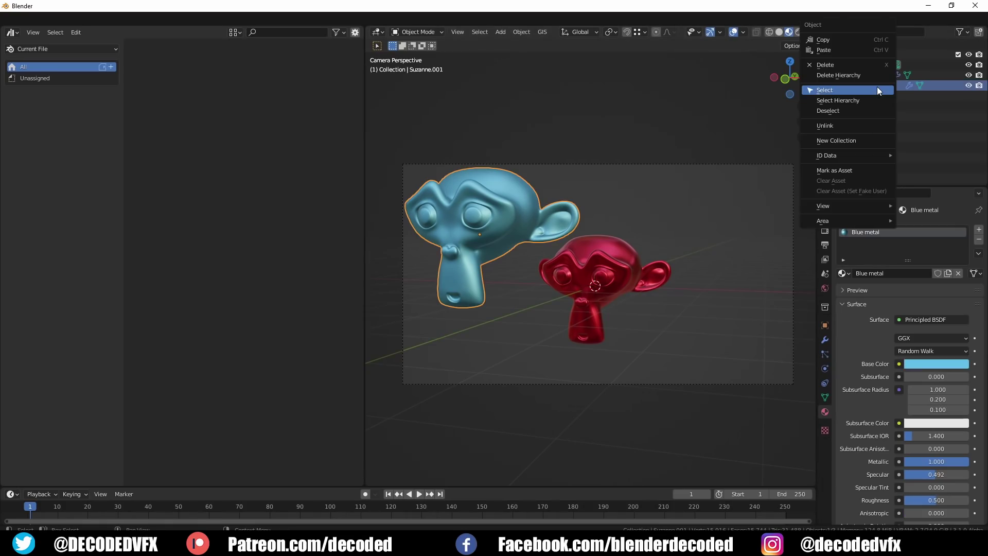
left_click(851, 171)
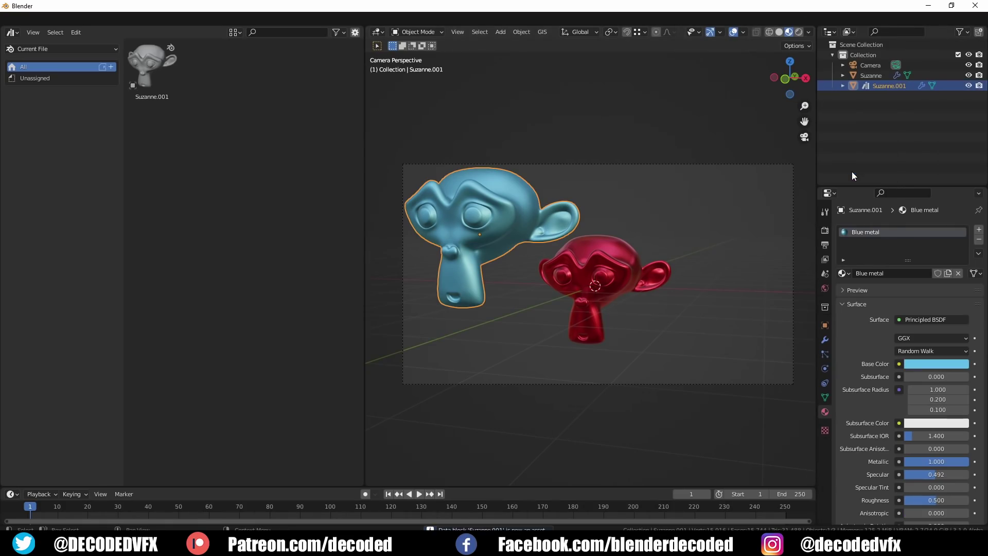
left_click_drag(152, 67, 714, 277)
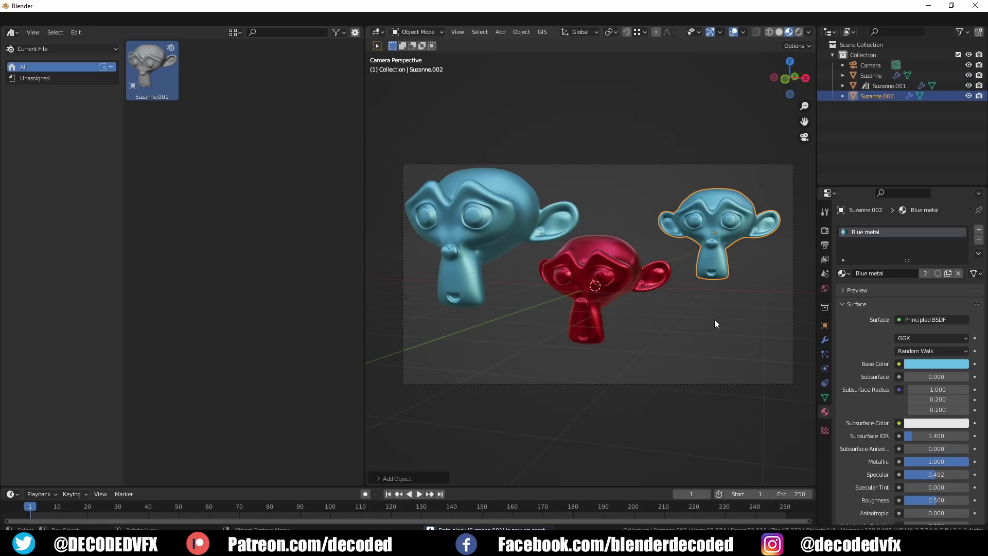
left_click_drag(152, 69, 700, 346)
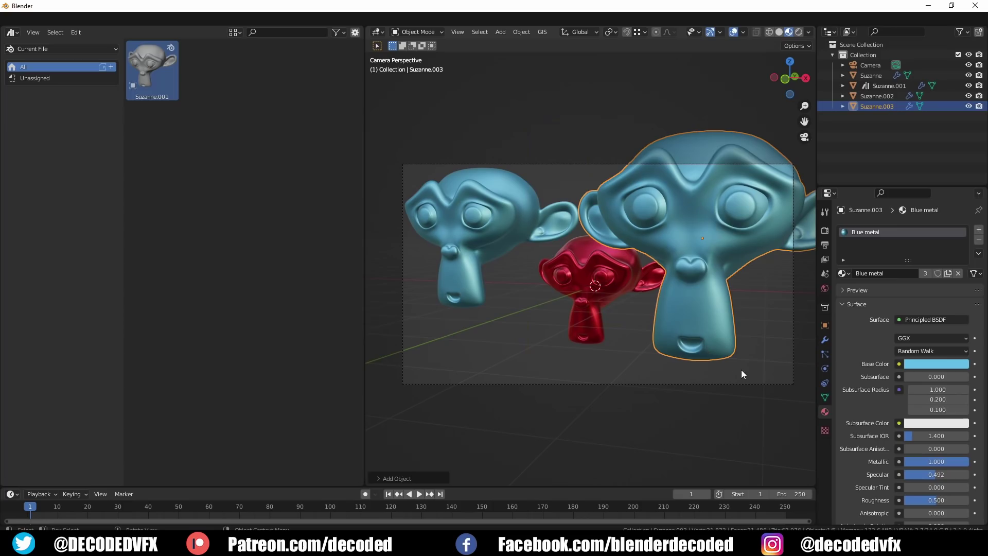
Mark the Red metal material as an asset and drop it onto each remaining Suzanne
left_click(596, 304)
right_click(884, 232)
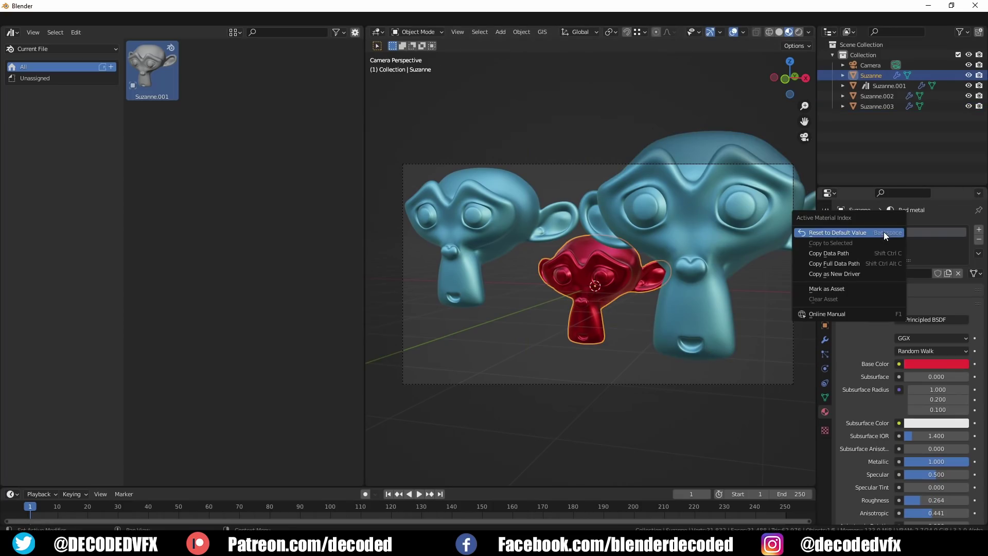
left_click(839, 289)
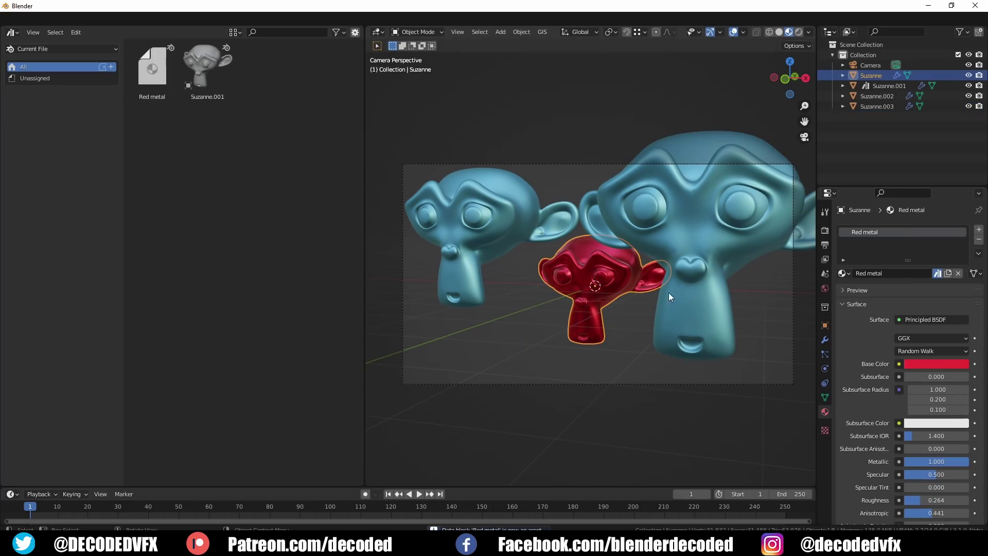
left_click_drag(149, 60, 698, 211)
left_click_drag(148, 76, 469, 209)
middle_click_drag(555, 310, 577, 340)
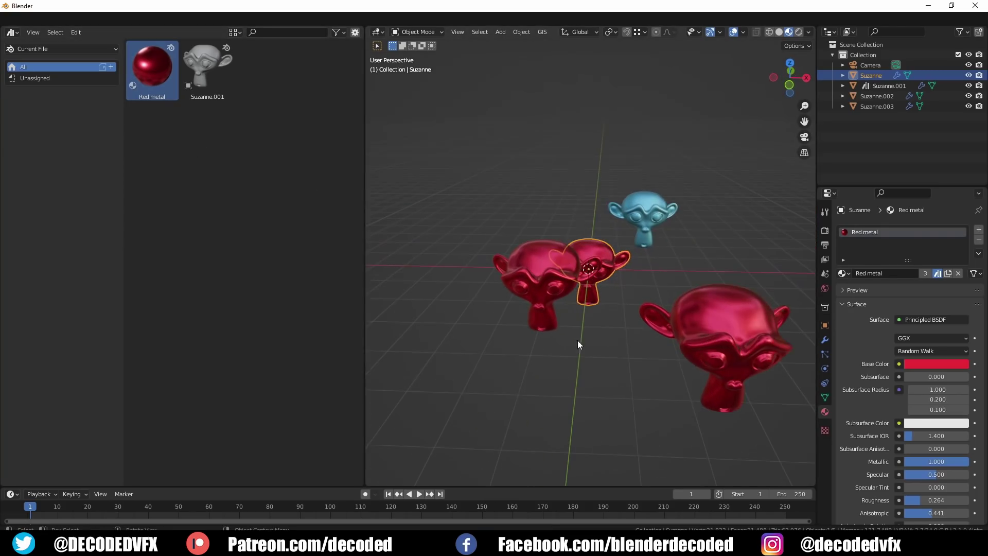
left_click_drag(152, 70, 638, 224)
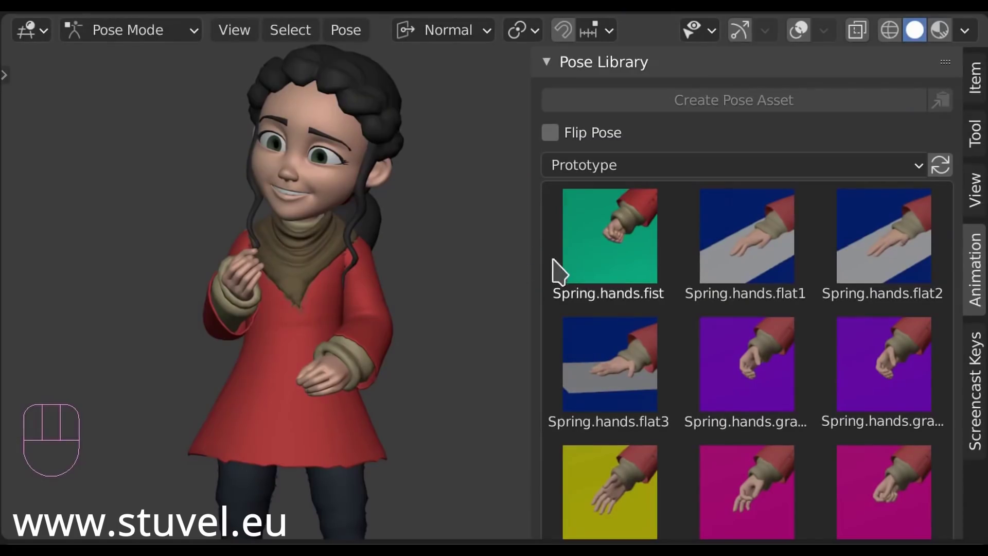
Apply the Spring.hands fist, flat1 and flat3 poses, then gradually blend in the fist
left_click(602, 277)
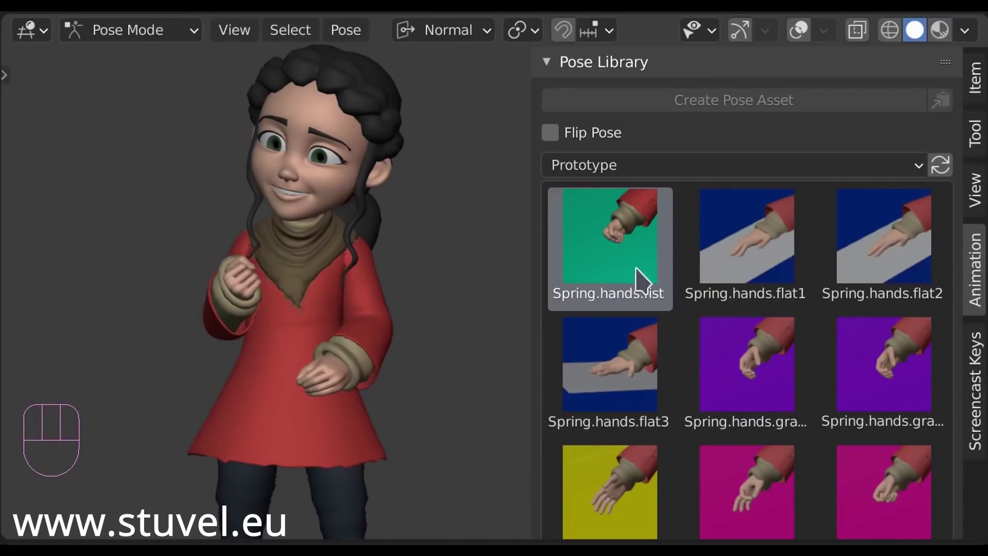
left_click(735, 273)
left_click(745, 366)
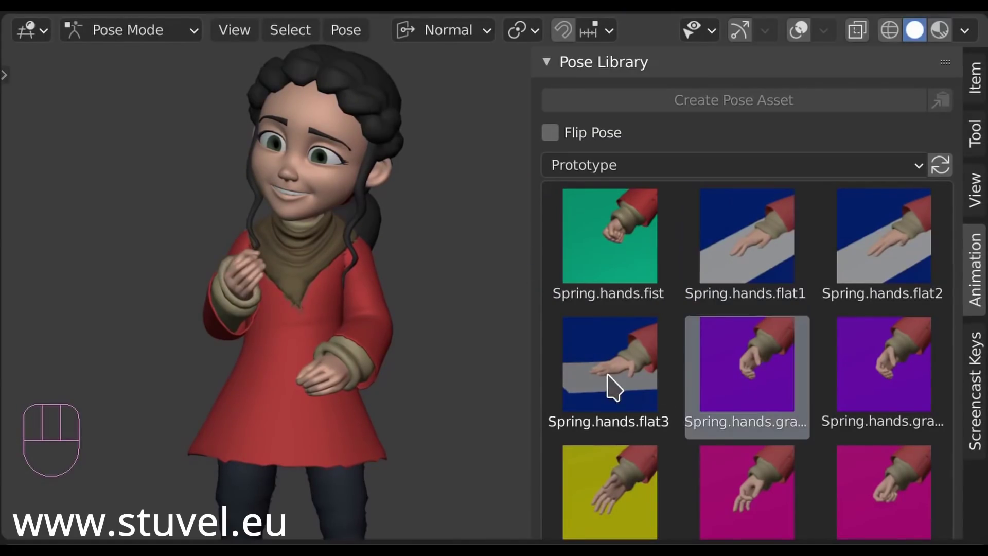
left_click(608, 376)
mouse_move(569, 286)
left_mouse_down()
mouse_move(706, 286)
mouse_move(574, 287)
left_mouse_up()
Enable Flip Pose and apply flat1, flat3 and a blended fist to the other hand
left_click(550, 132)
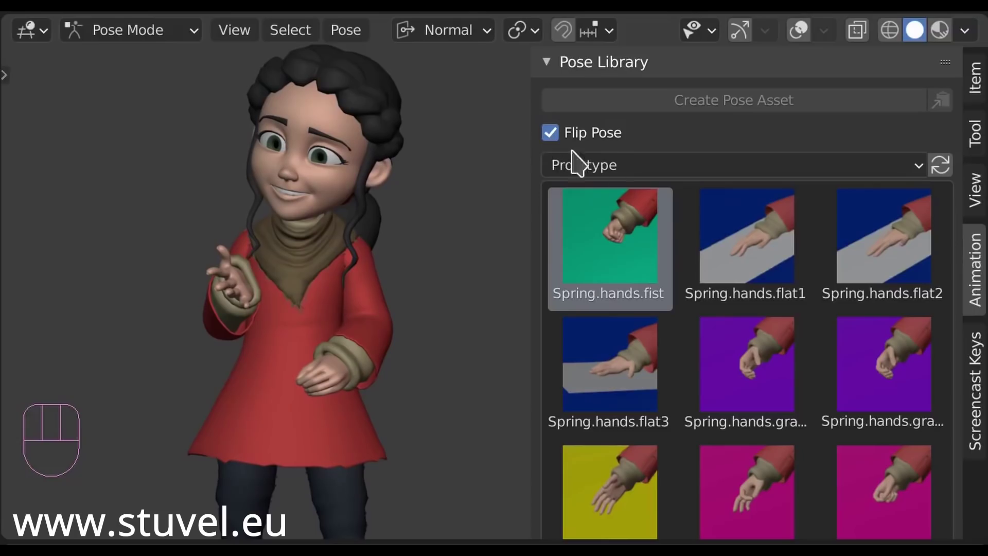
left_click(732, 273)
left_click(755, 366)
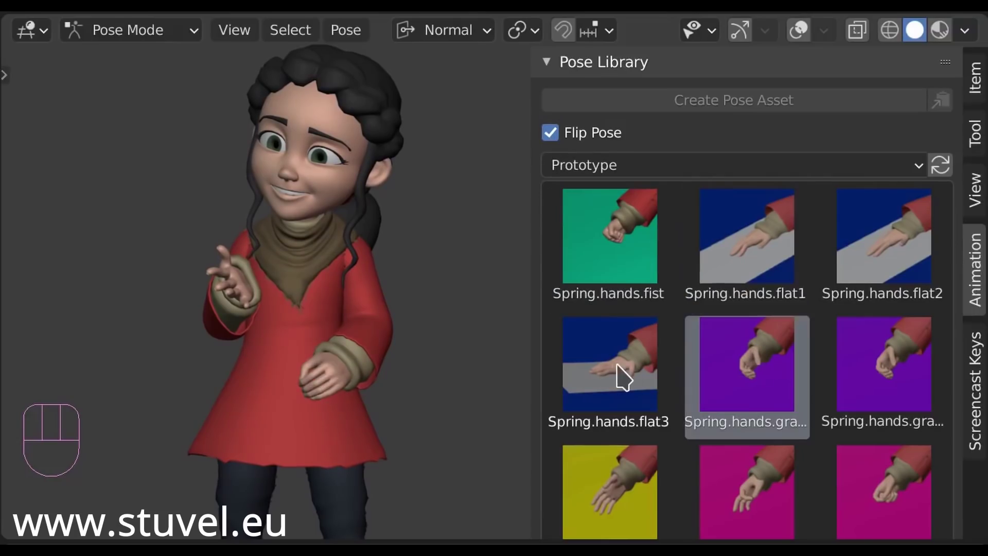
left_click(623, 375)
left_click_drag(579, 292, 702, 292)
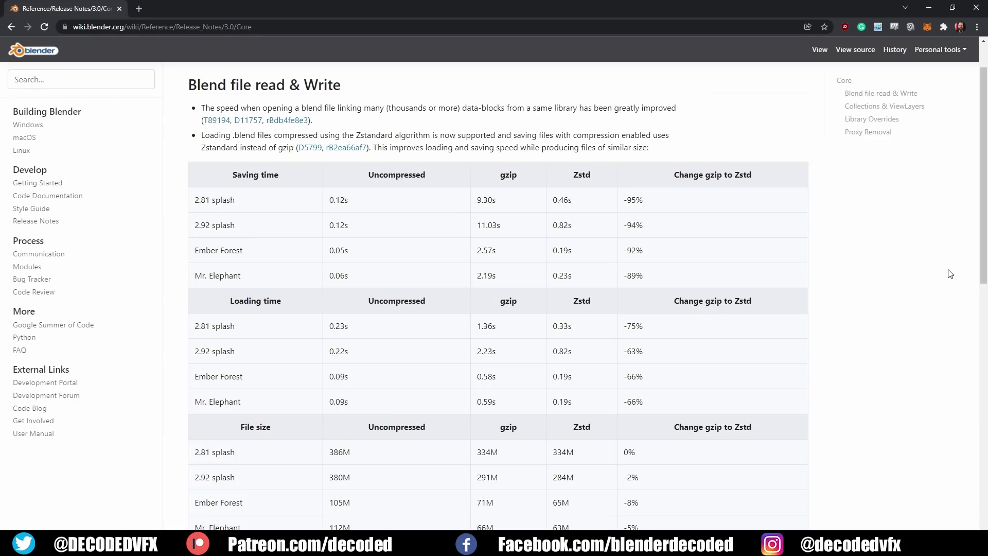
Scroll the 3.0 Core release notes down to Collections & ViewLayers and Library Overrides
left_click_drag(986, 254, 986, 257)
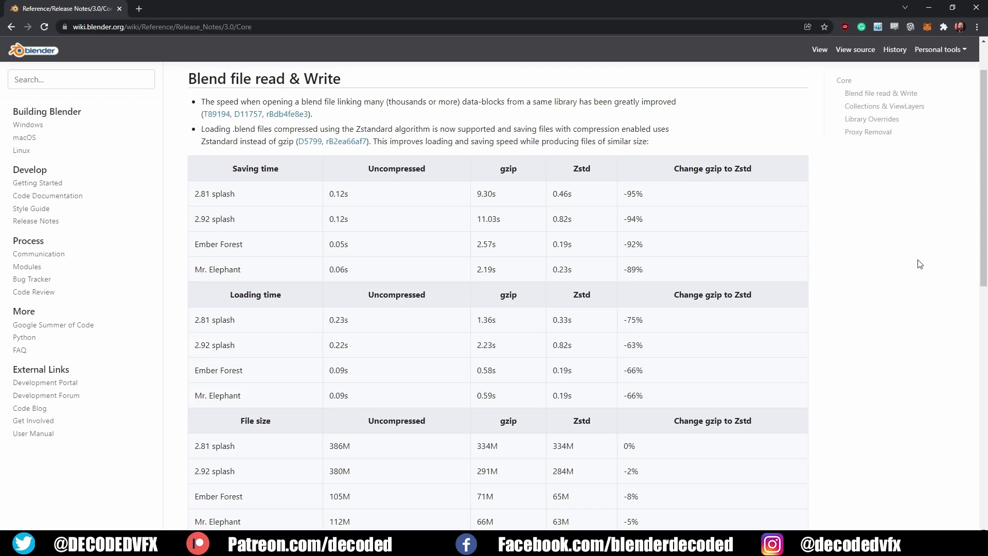
scroll(920, 264, "down", 6)
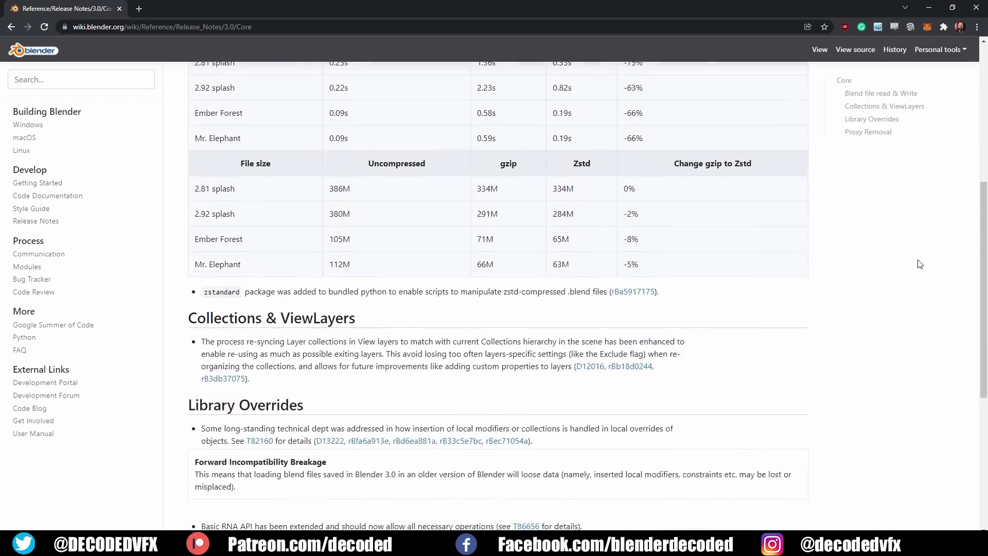
scroll(920, 264, "down", 1)
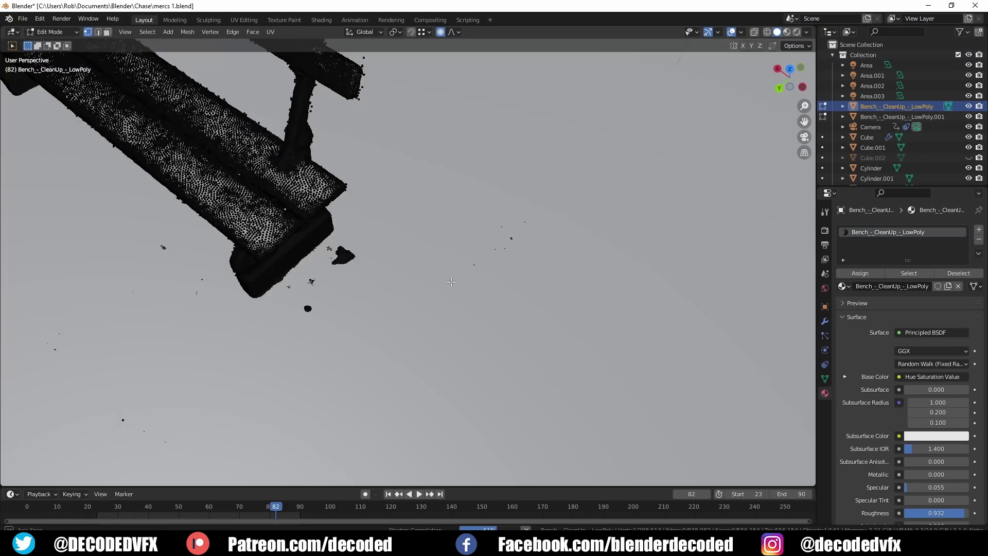
scroll(295, 223, "up", 5)
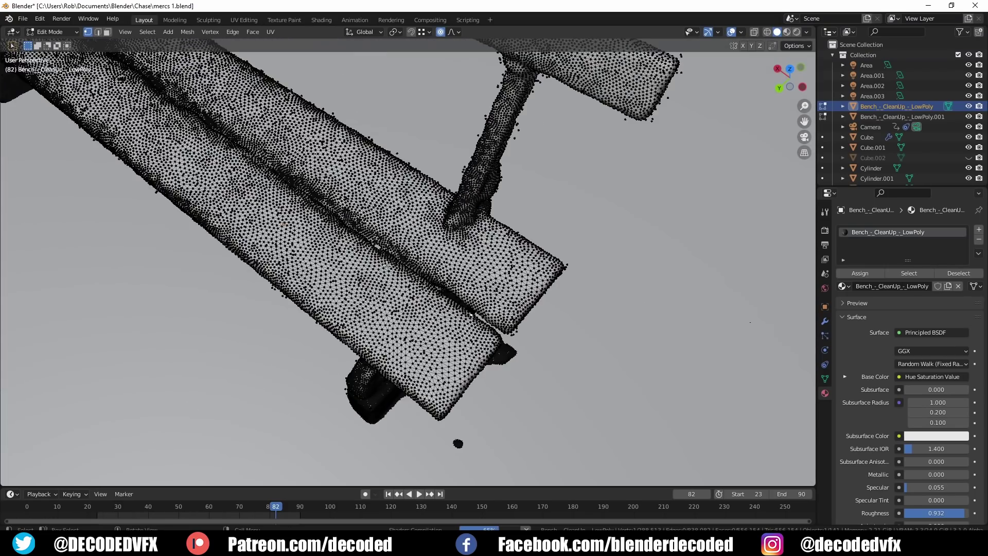
middle_click_drag(386, 266, 405, 235)
key("g")
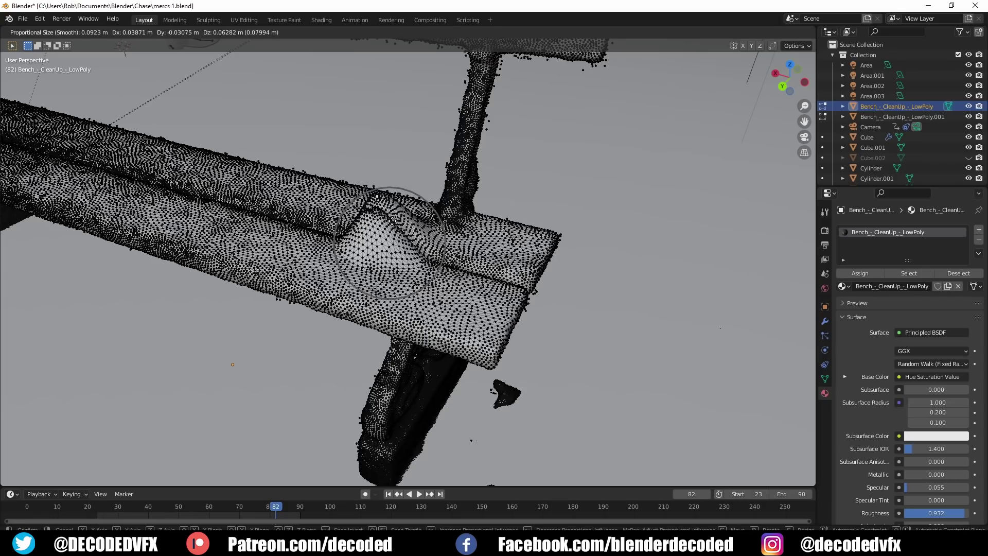
right_click(392, 233)
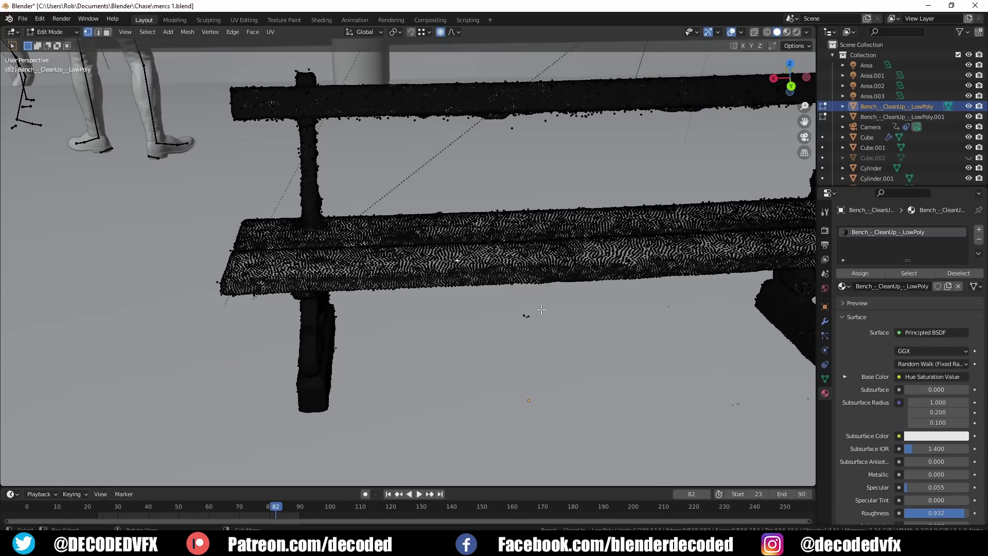
key("g")
left_click(523, 313)
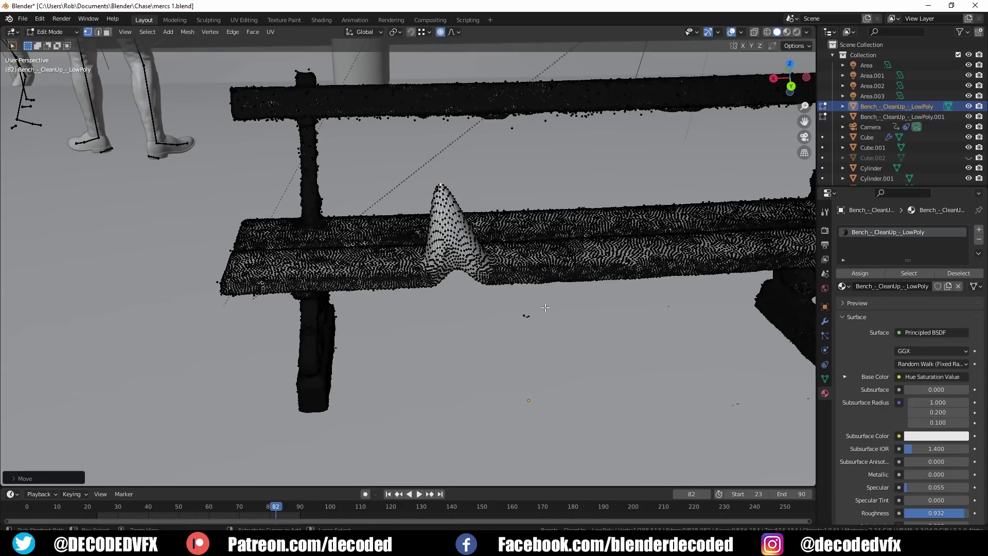
key("ctrl+z")
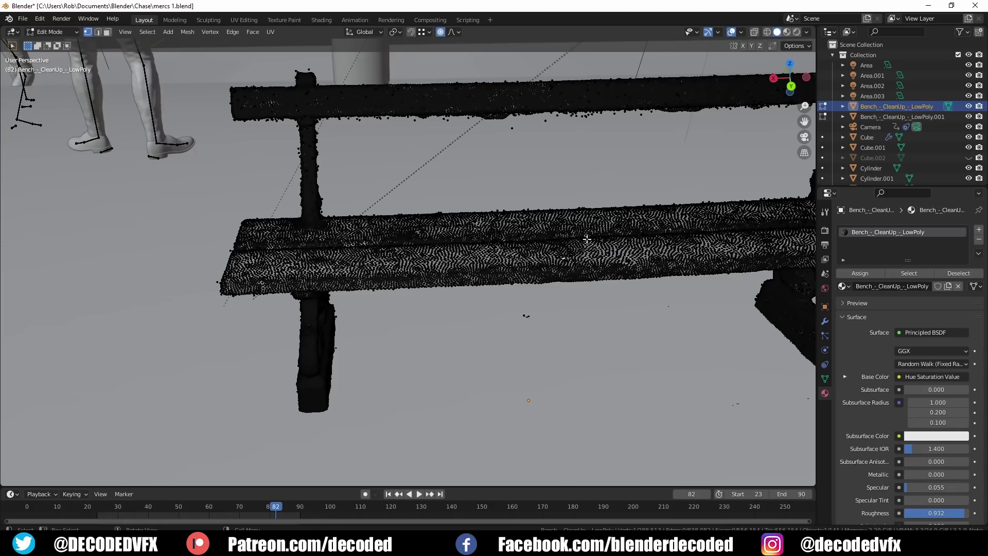
key("g")
left_click(617, 316)
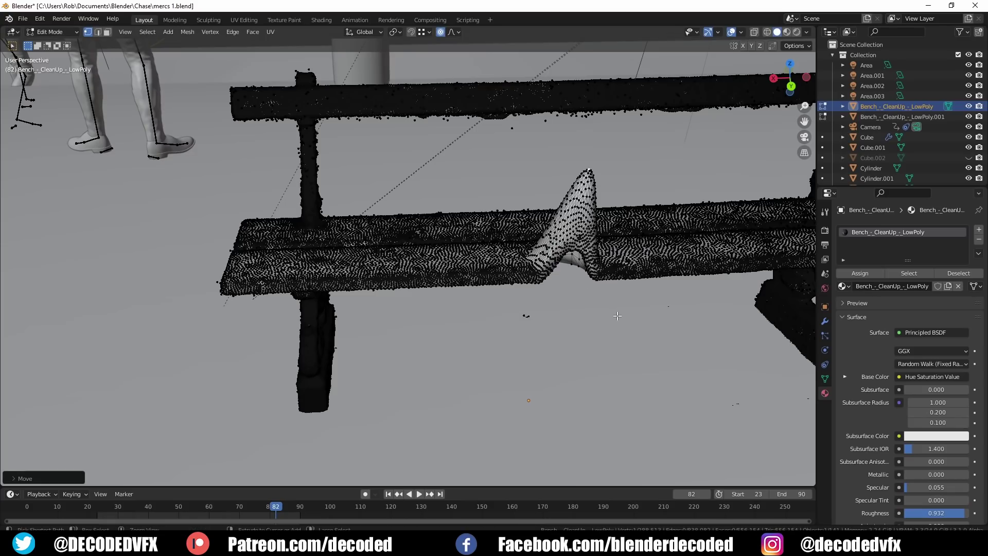
key("ctrl+z")
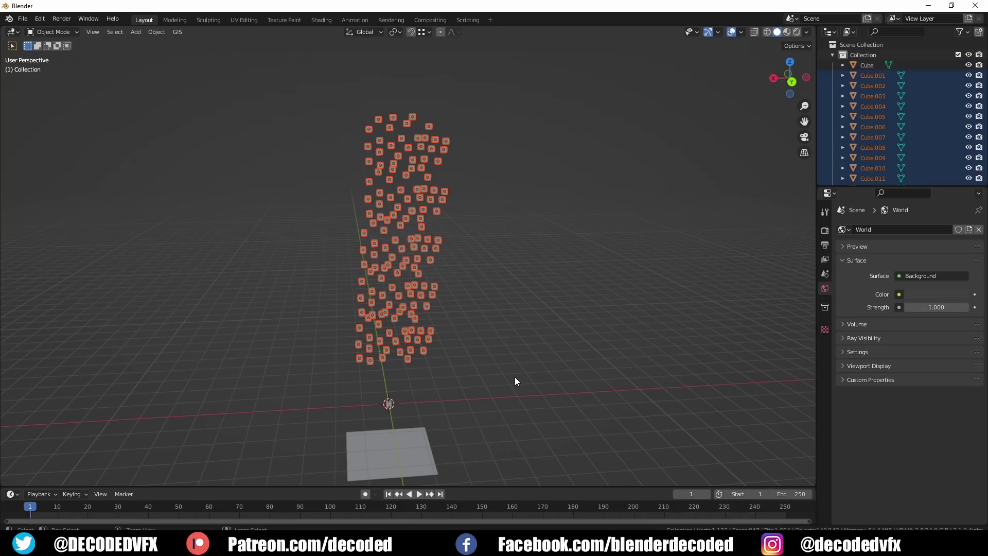
Deselect the cubes and play the animation once, stopping back at frame 1
left_click(515, 381)
middle_click_drag(421, 463, 424, 424)
left_click(419, 494)
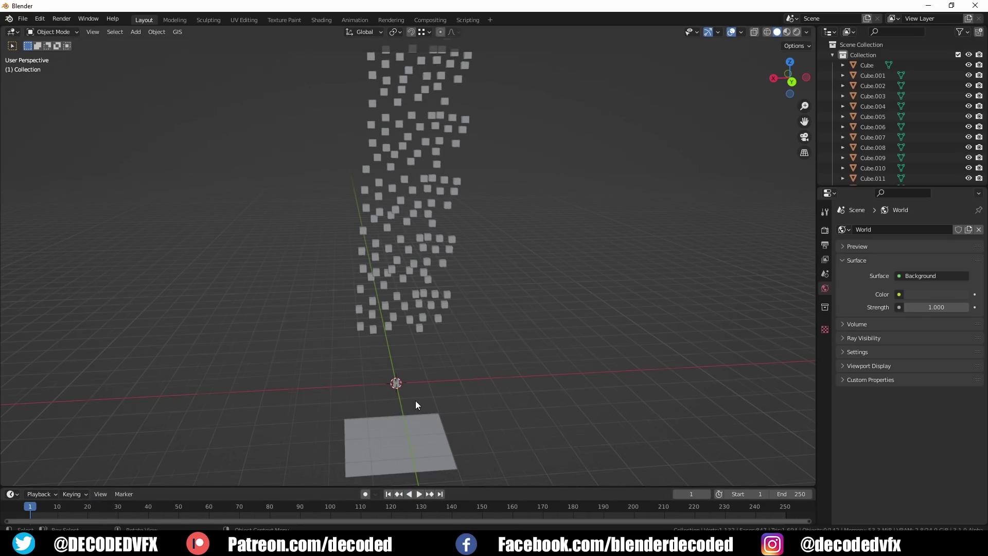
key("Escape")
Box-select the floating cubes with Cube active, apply Copy from Active, and play the animation
middle_click_drag(416, 401, 485, 351)
left_click_drag(487, 356, 279, 84)
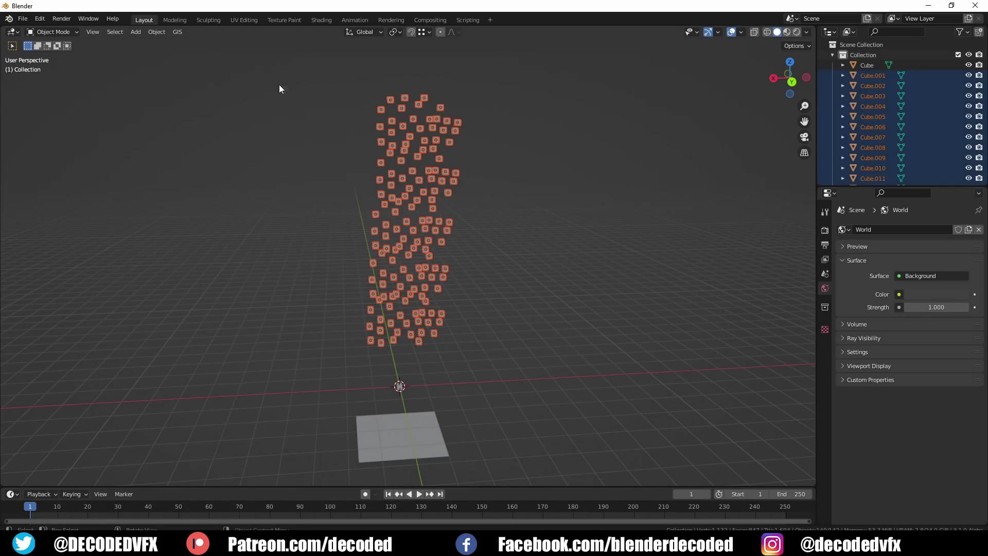
left_click(401, 385, "shift")
scroll(401, 393, "up", 1)
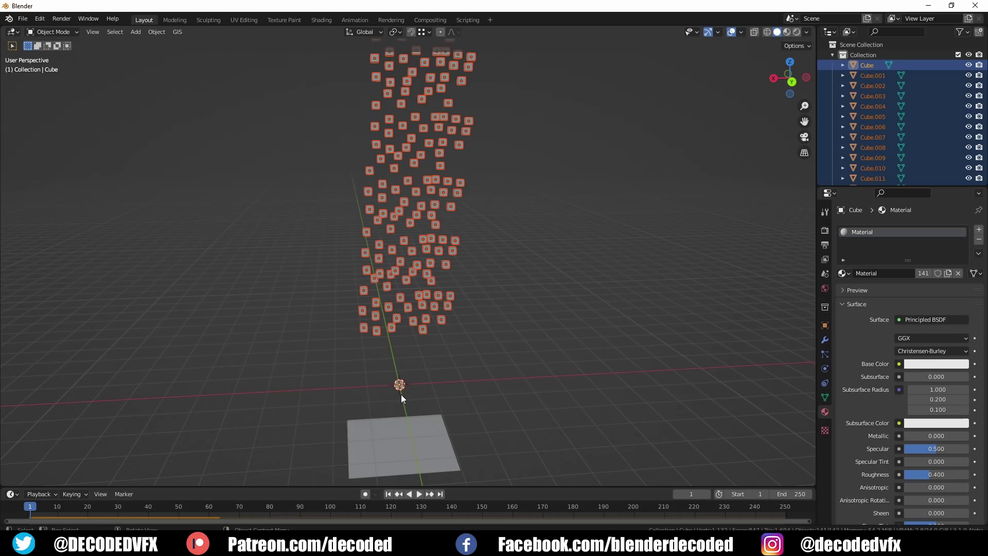
key("q")
left_click(394, 401)
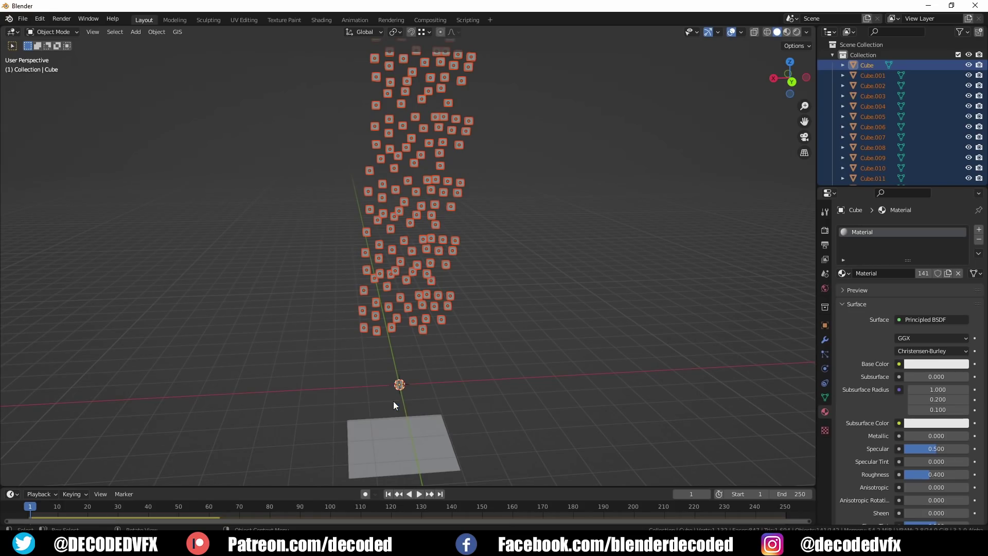
left_click(419, 494)
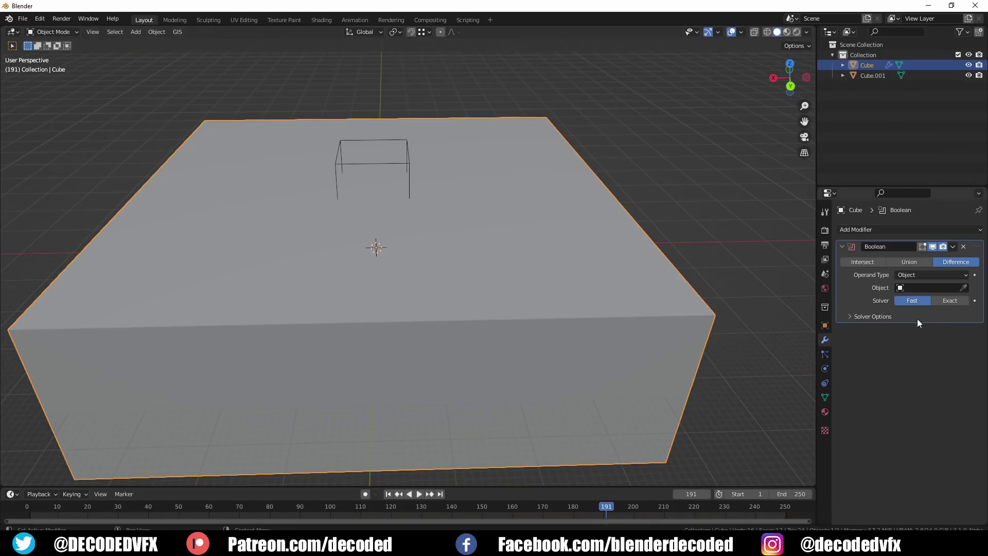
Set Cube.001 as the Boolean cutter object and switch the solver to Exact
left_click(964, 288)
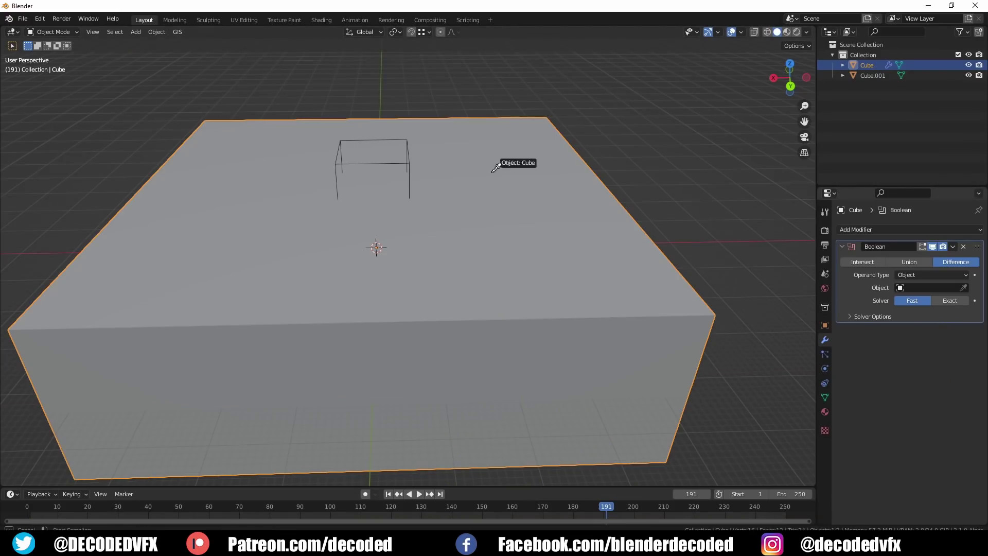
left_click(406, 162)
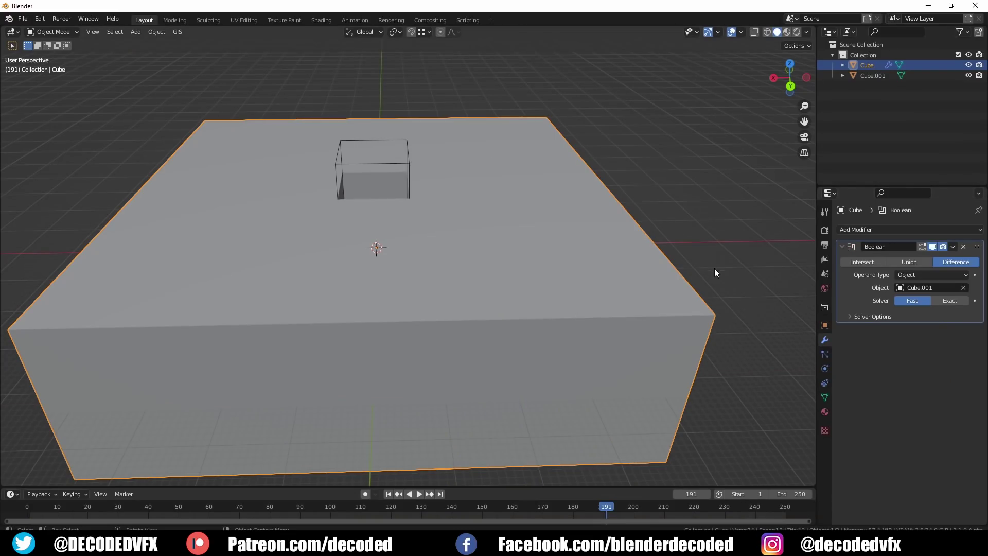
left_click(939, 301)
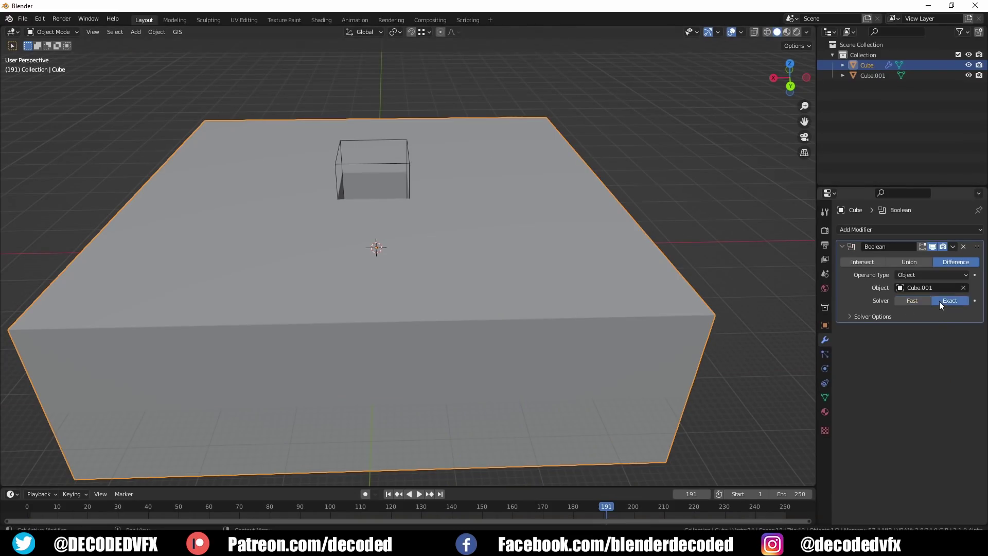
Scale Cube.001 larger on the horizontal axes only, then start moving it along Z
left_click(408, 173)
key("g")
key("shift+z")
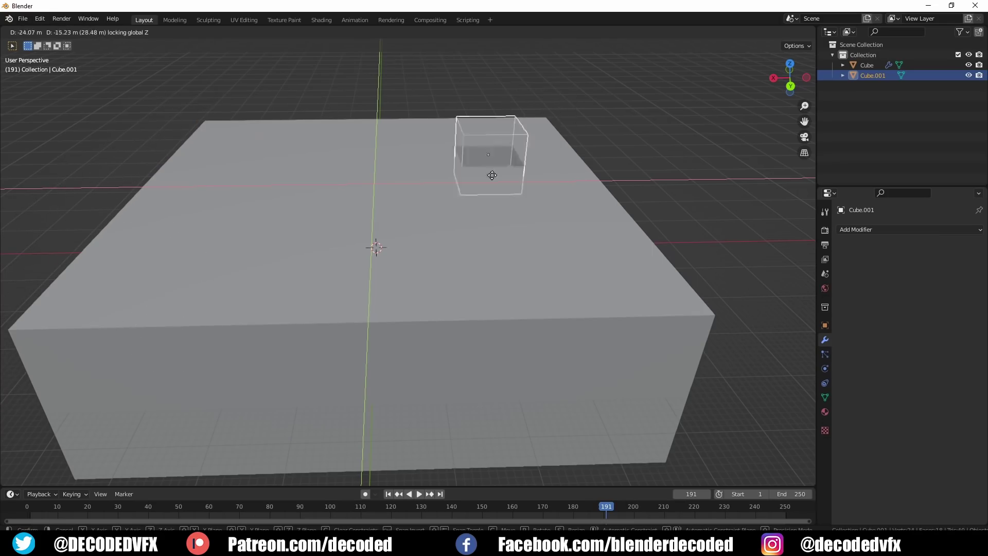
right_click(440, 289)
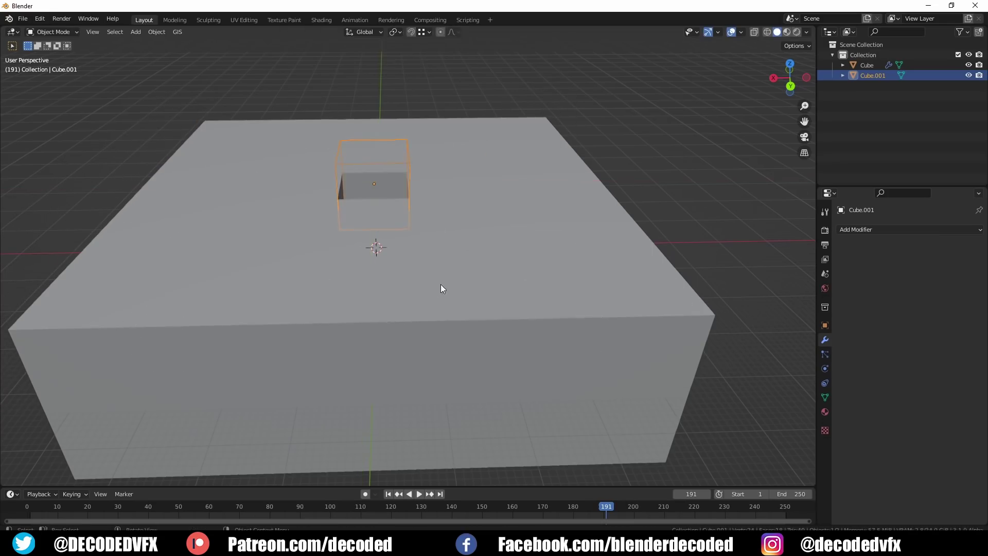
key("s")
key("shift+z")
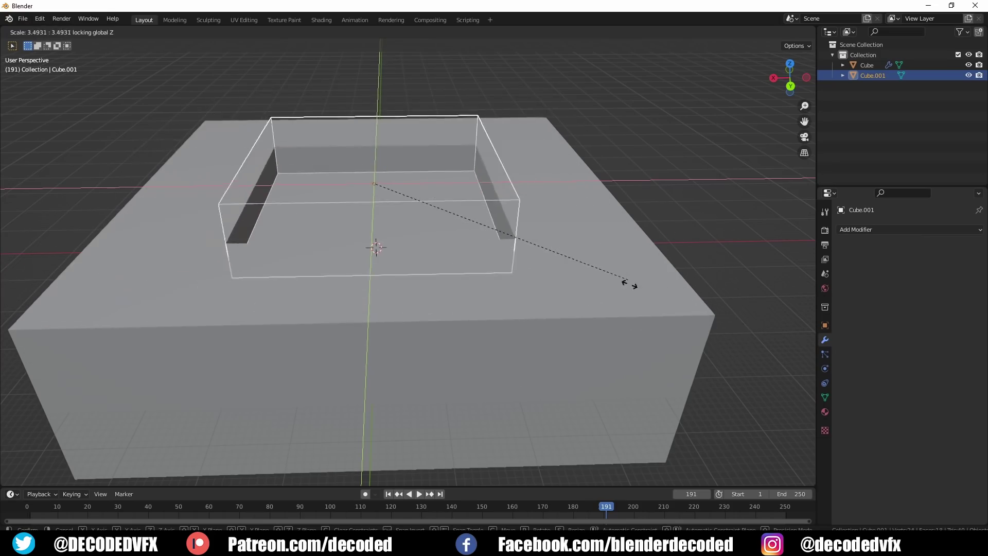
left_click(50, 393)
key("g")
key("z")
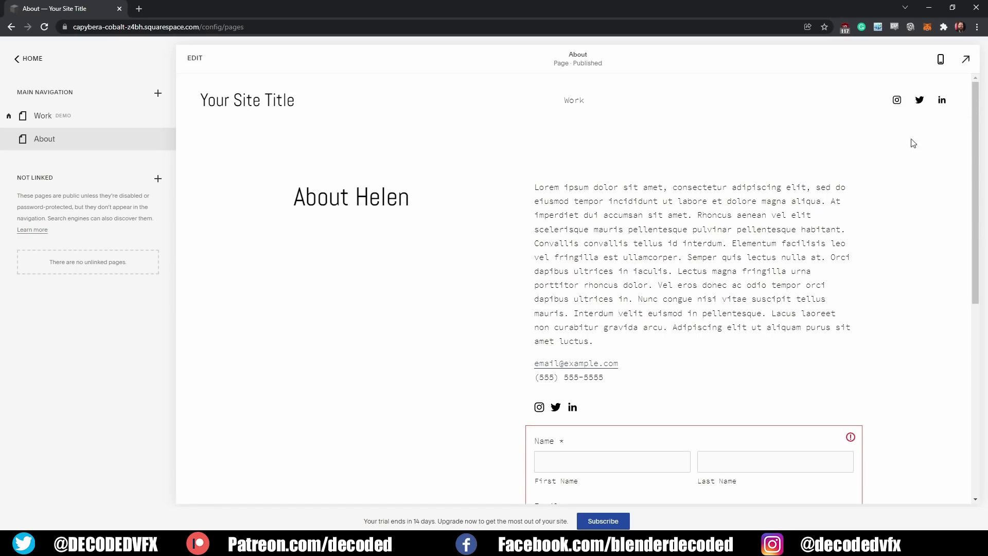
In mobile preview, navigate to the Work page and enlarge the pole-in-clouds photo
left_click(941, 60)
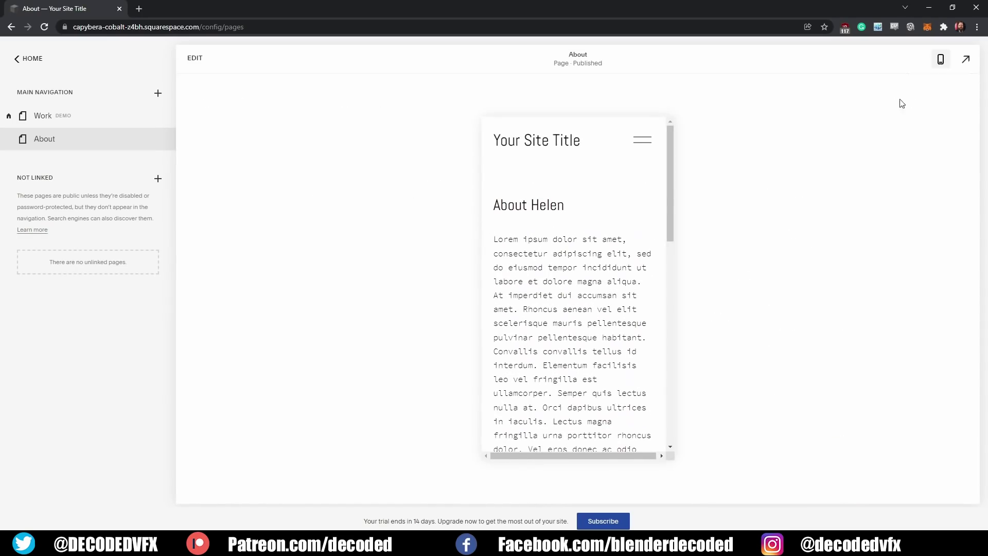
mouse_move(667, 185)
left_mouse_down()
mouse_move(670, 402)
mouse_move(664, 189)
left_mouse_up()
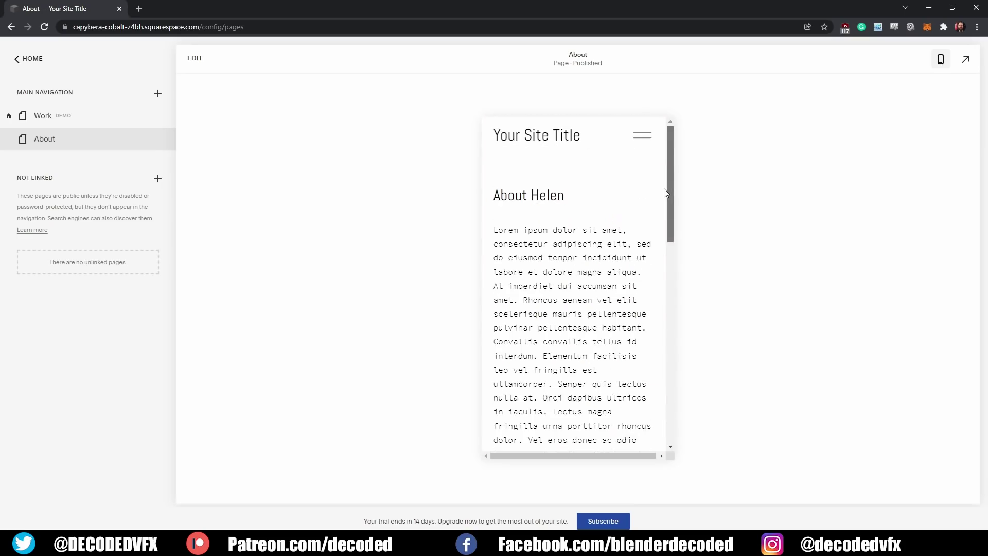
left_click(644, 143)
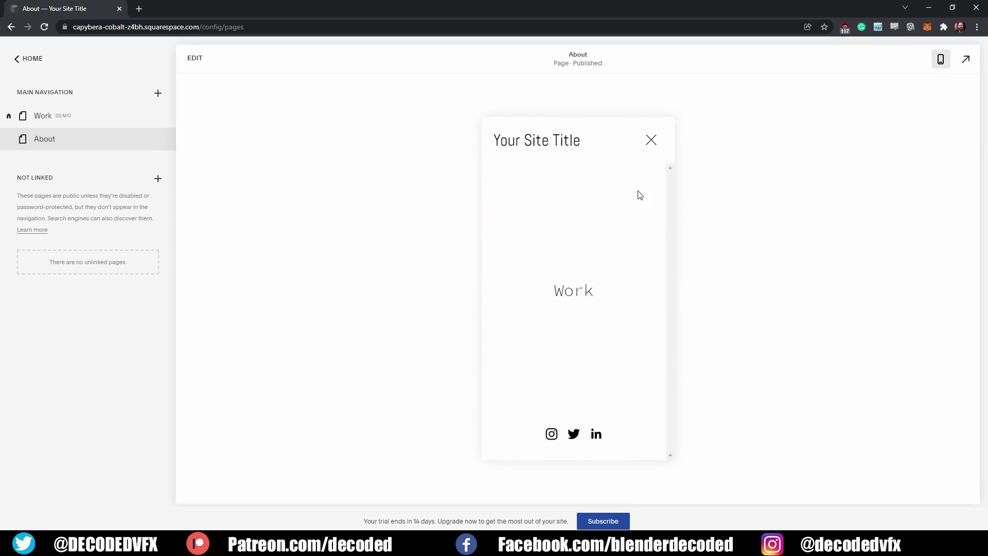
left_click(584, 292)
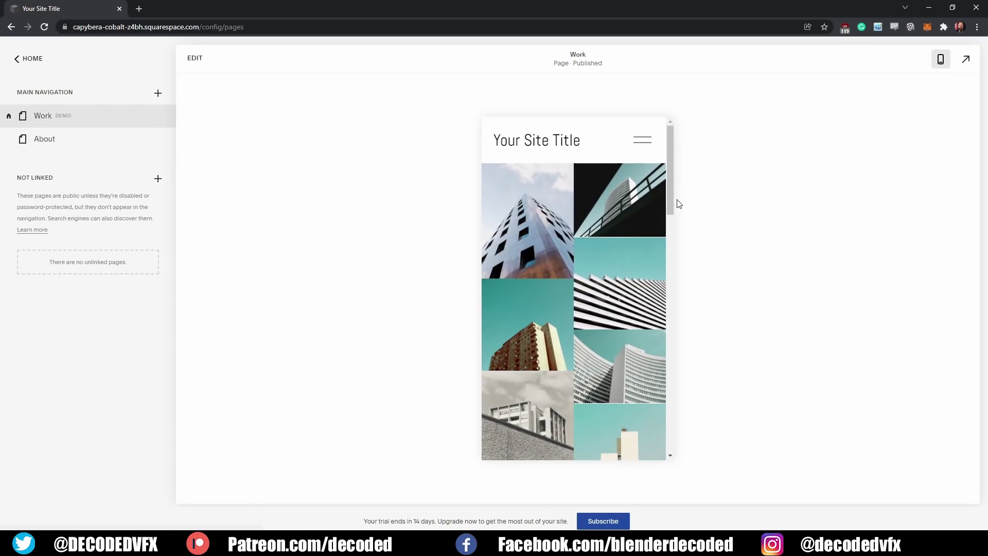
left_click_drag(672, 198, 666, 344)
left_click(655, 291)
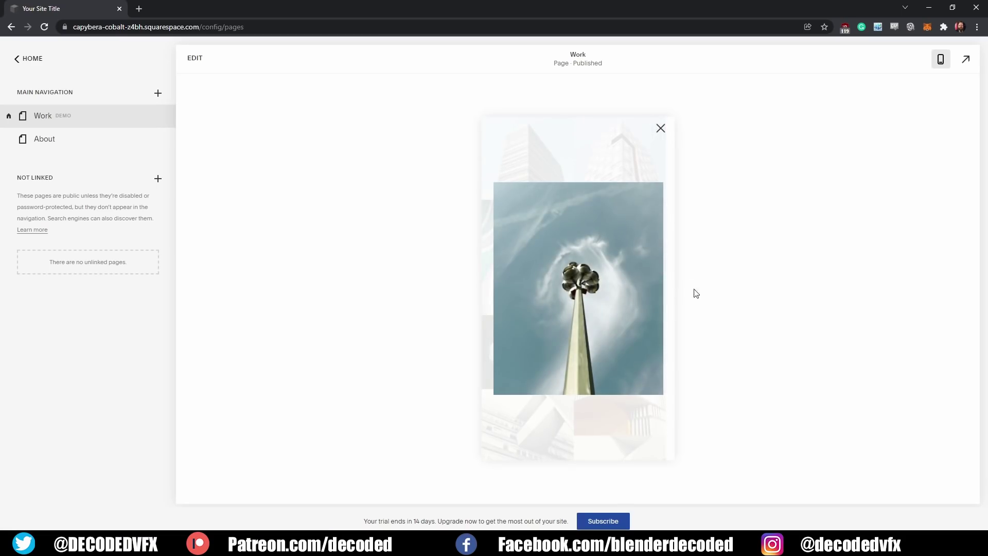
Close the enlarged photo, return to the Work page, and switch back to desktop-width preview
left_click(661, 129)
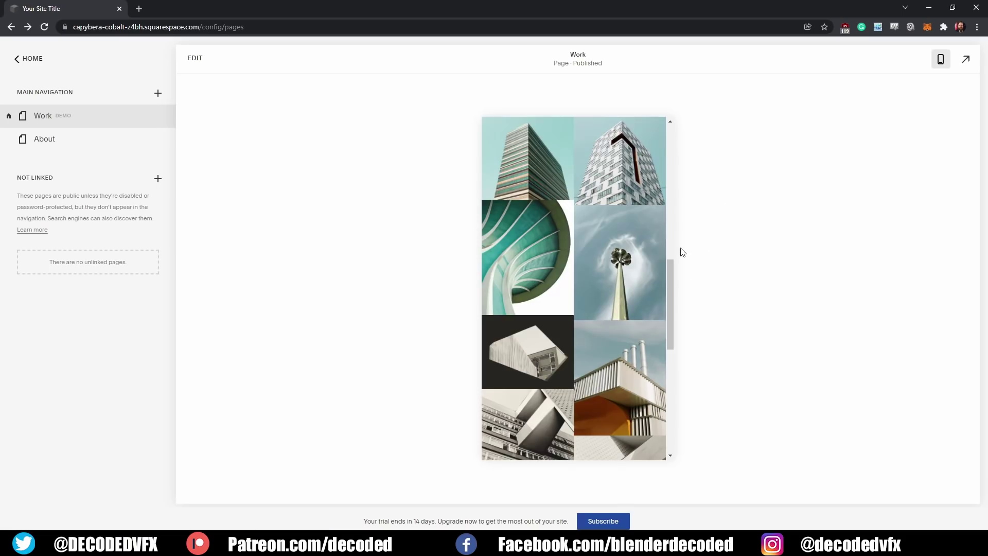
scroll(623, 256, "down", 5)
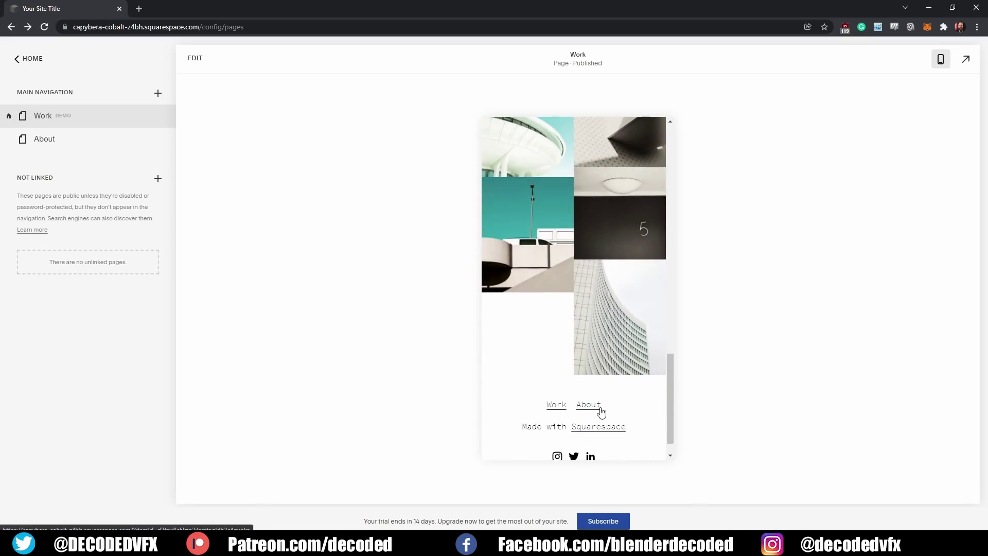
left_click(557, 405)
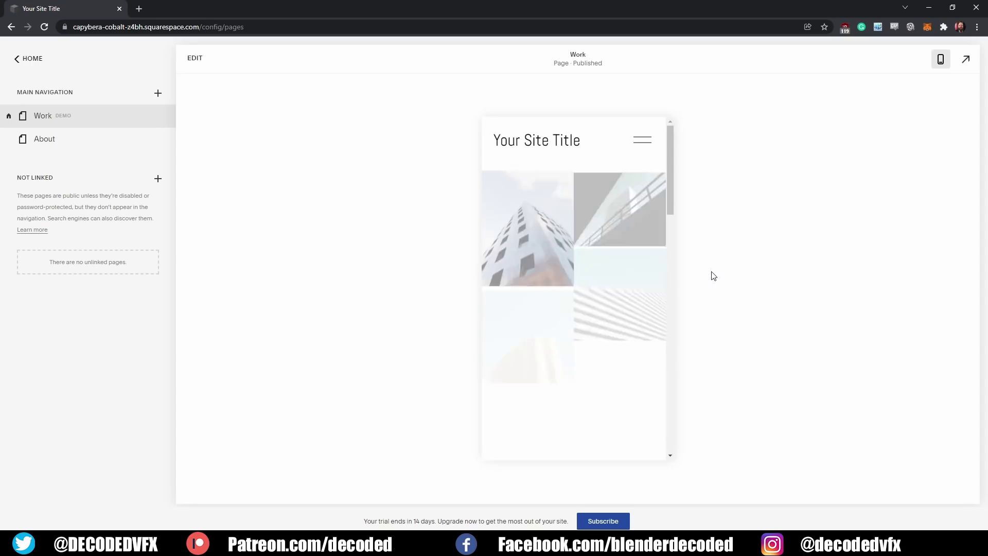
left_click_drag(673, 193, 671, 276)
left_click(940, 63)
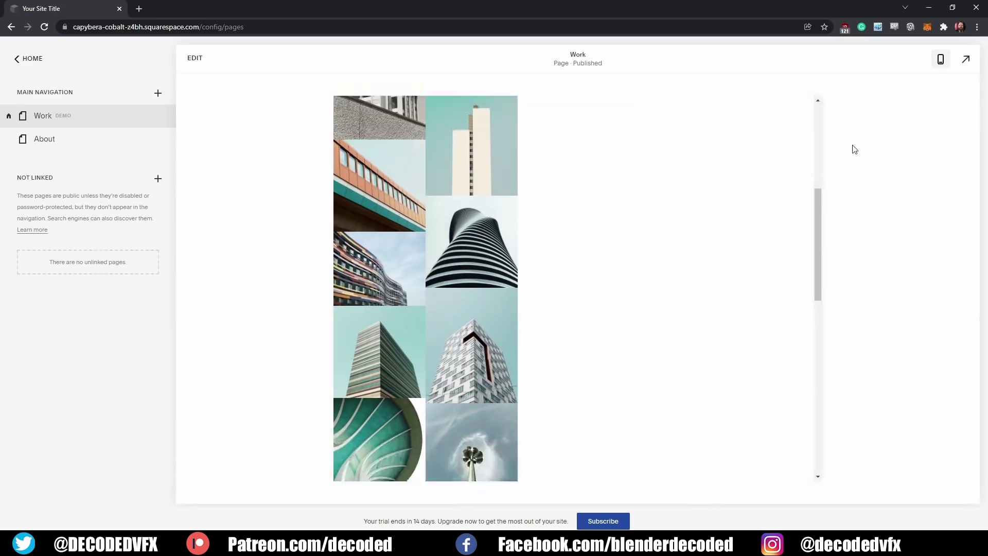
mouse_move(813, 156)
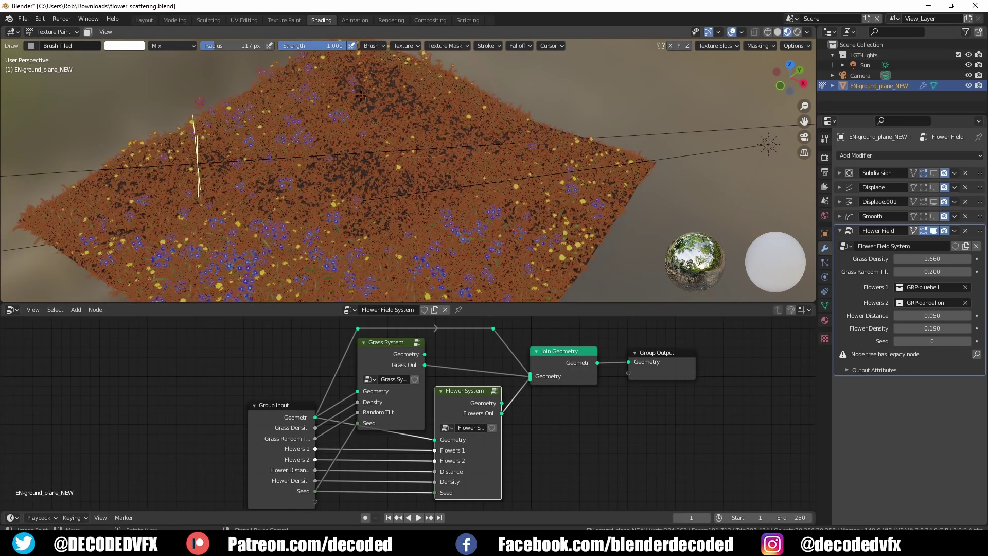
Increase Flower Distance and adjust the flower and grass densities of the field
left_click_drag(922, 315, 944, 329)
left_click_drag(926, 259, 941, 259)
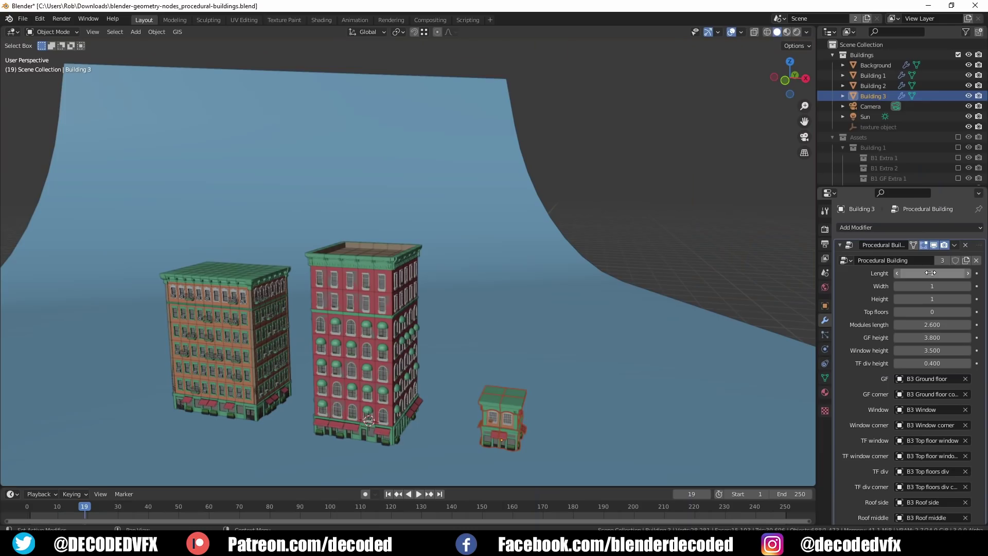
left_click(931, 273)
Set Building 3 to length 5, width 5, height 7 and 5 top floors
type("5")
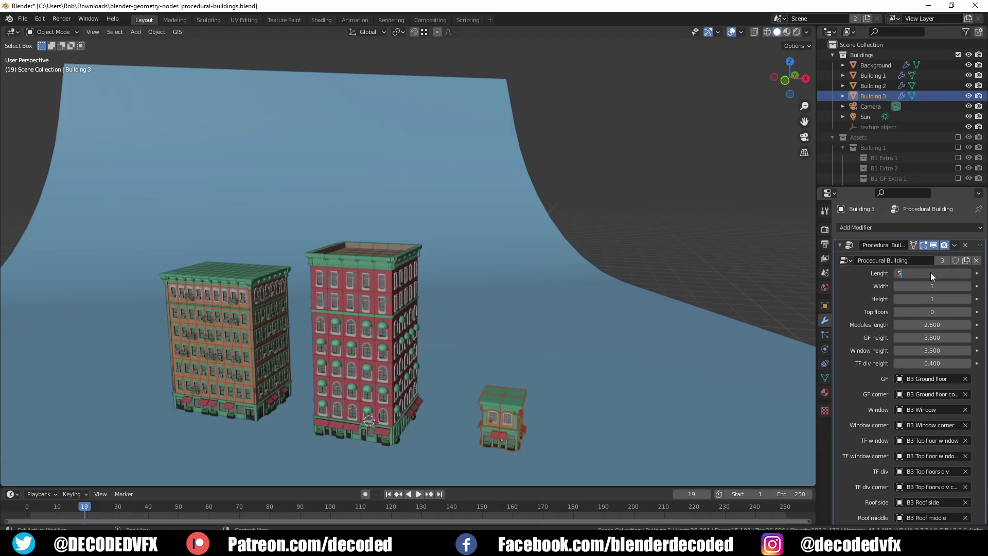
key("Return")
left_click(931, 286)
type("5")
key("Return")
left_click(928, 299)
type("7")
key("Return")
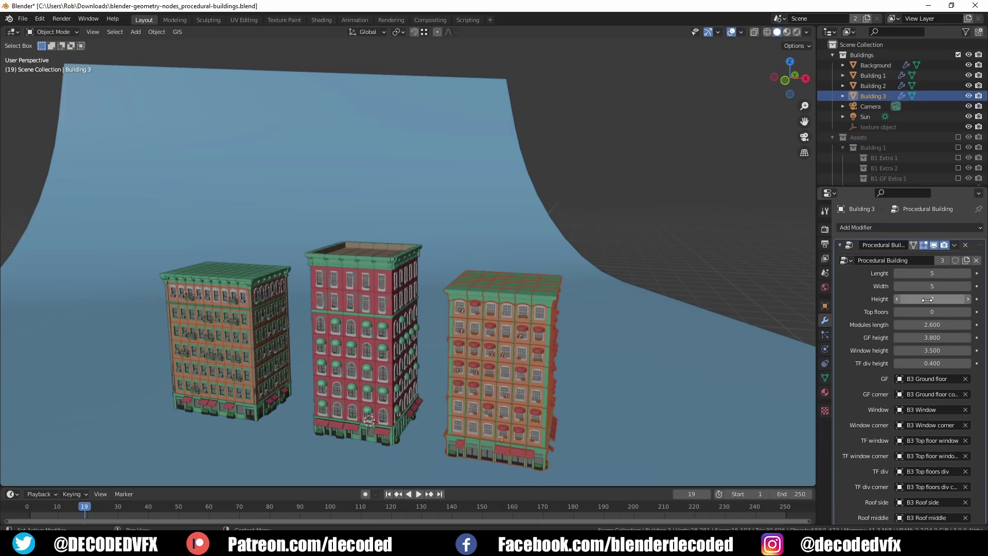
left_click(927, 311)
type("5")
key("Return")
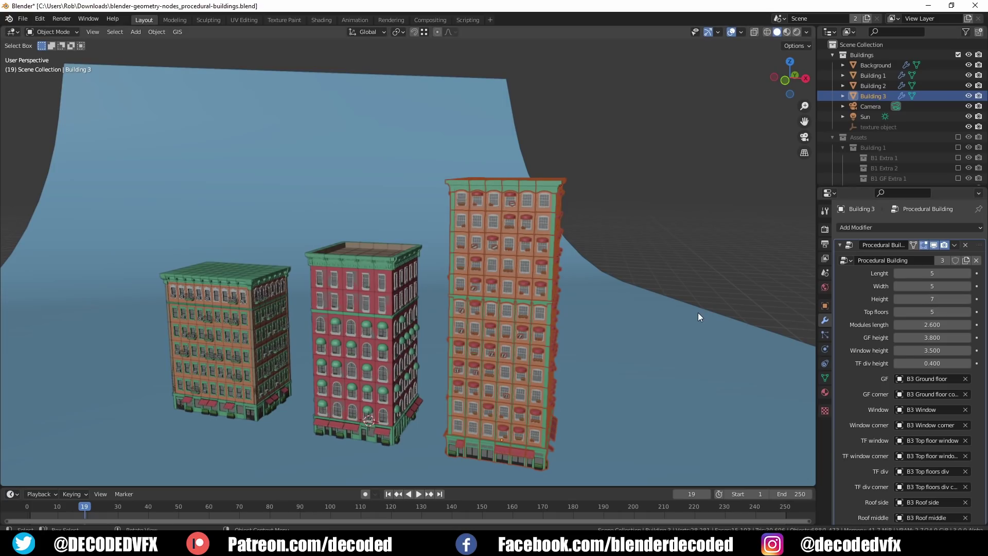
Adjust the window module length, then select Building 2 and change its length
mouse_move(932, 324)
left_mouse_down()
mouse_move(952, 325)
mouse_move(932, 325)
left_mouse_up()
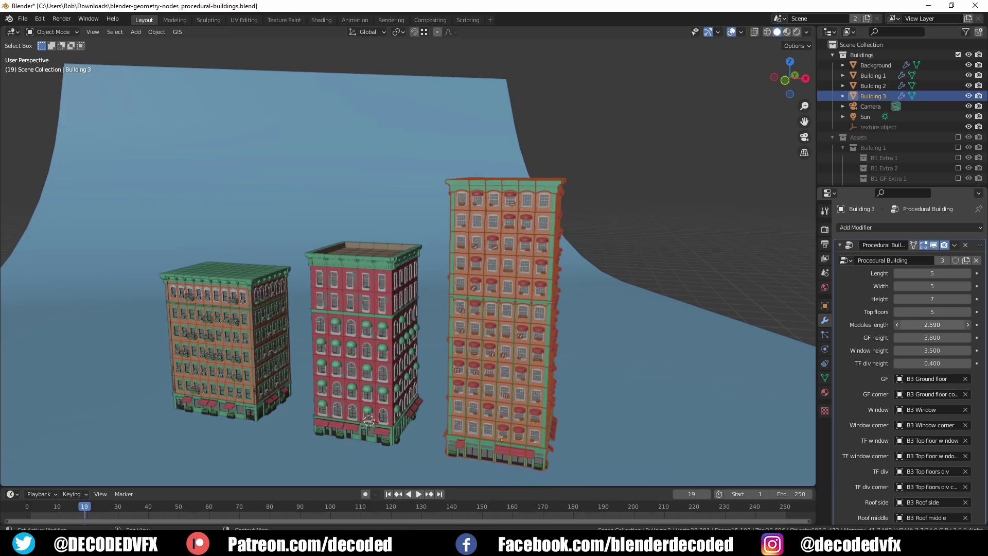
left_click(389, 323)
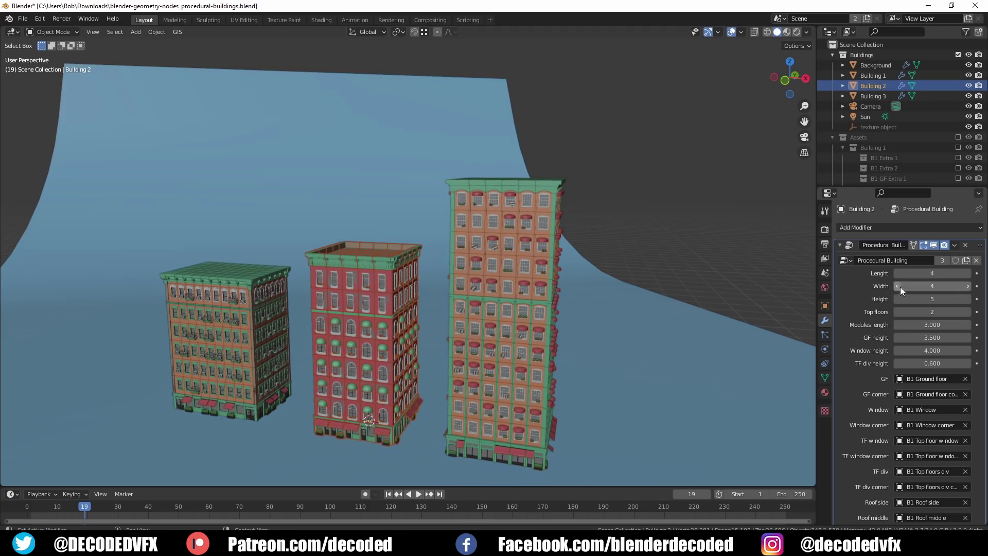
mouse_move(932, 273)
left_mouse_down()
mouse_move(952, 273)
mouse_move(932, 273)
left_mouse_up()
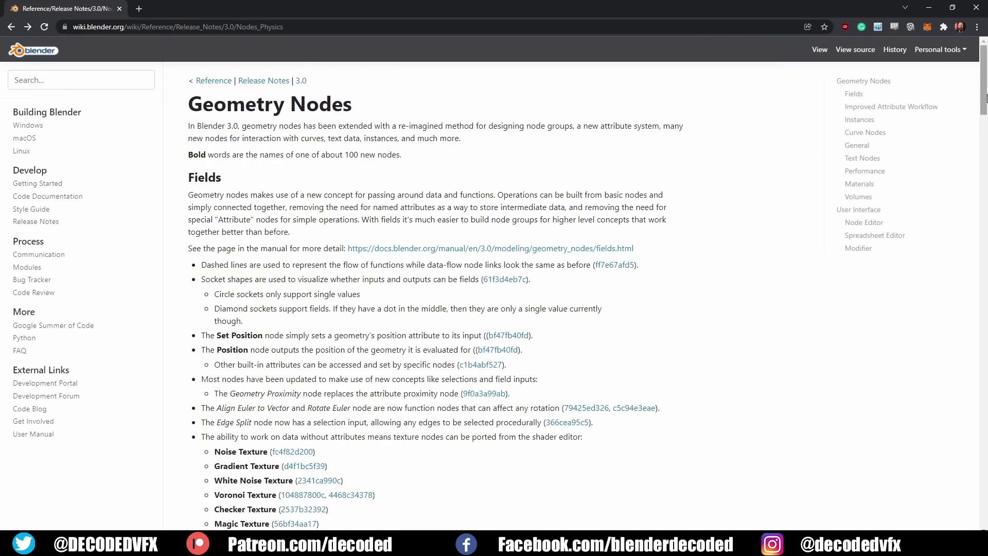
Scroll the Geometry Nodes release notes down to the Fields section
left_click_drag(984, 96, 985, 162)
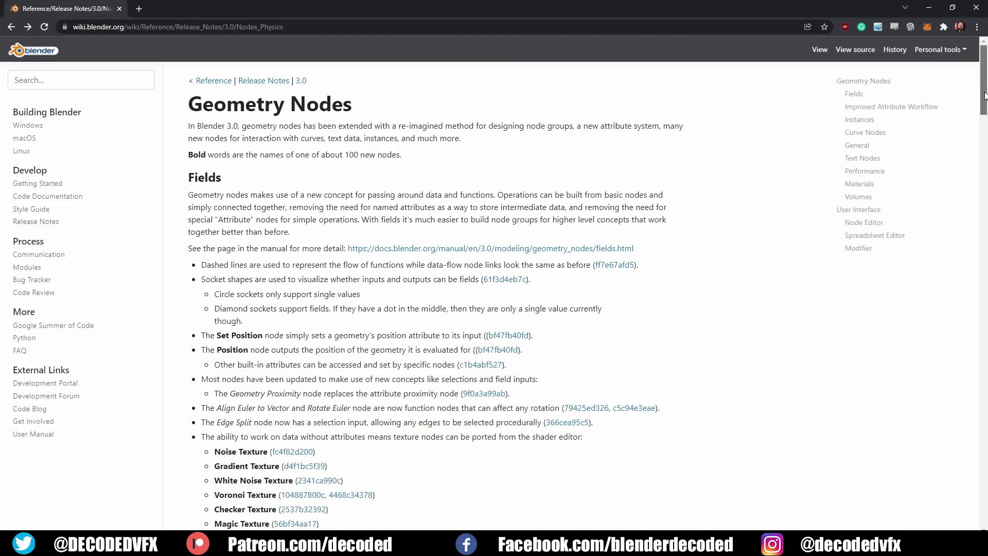
Scroll further down to the Improved Attribute Workflow section
left_click_drag(985, 95, 984, 161)
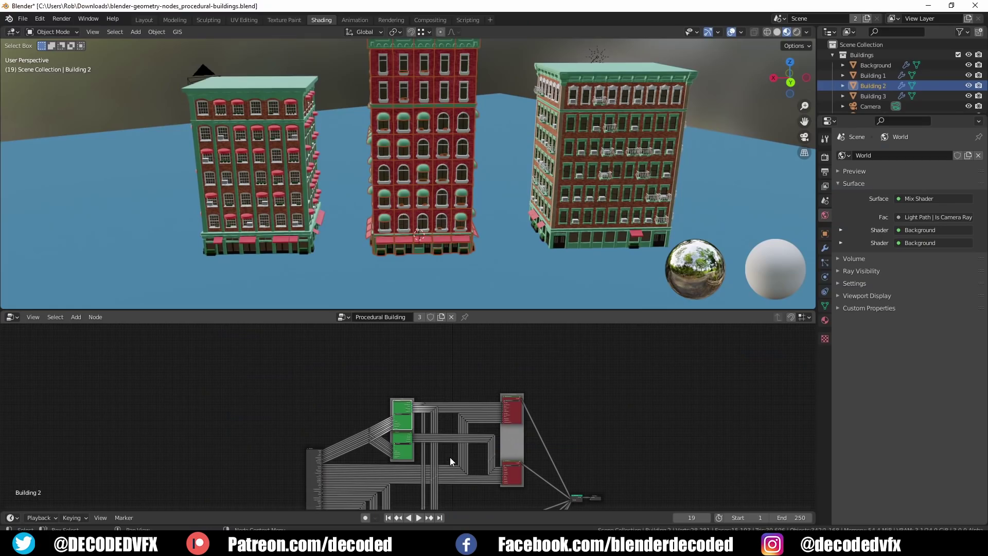
Enter the Windows points node group and pan and zoom to its nodes
key("Tab")
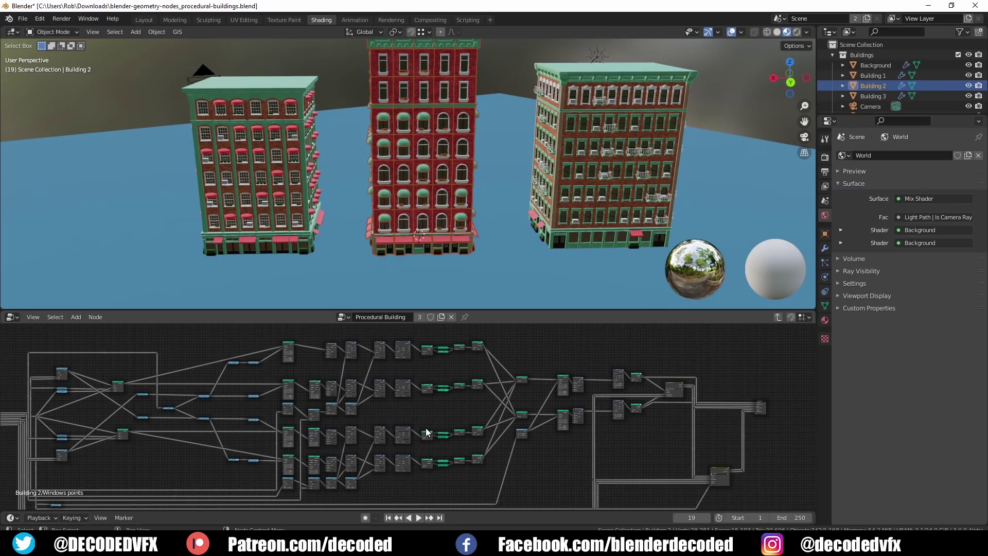
middle_click_drag(426, 448, 489, 440)
scroll(375, 403, "up", 4)
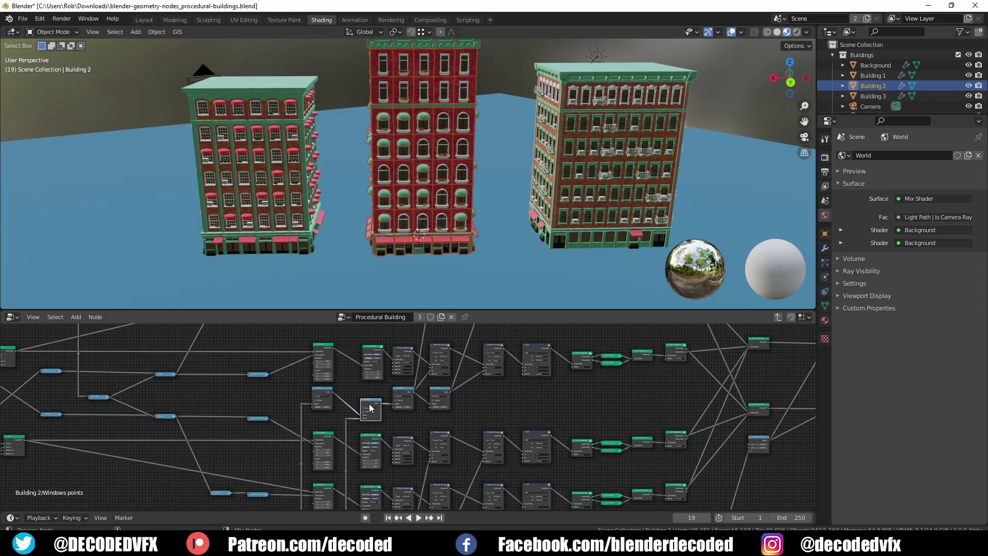
middle_click_drag(305, 407, 350, 382)
scroll(350, 381, "up", 5)
Preview the Point Rotate node's output with a Viewer node, then delete the Viewer
left_click(368, 361, "ctrl+shift")
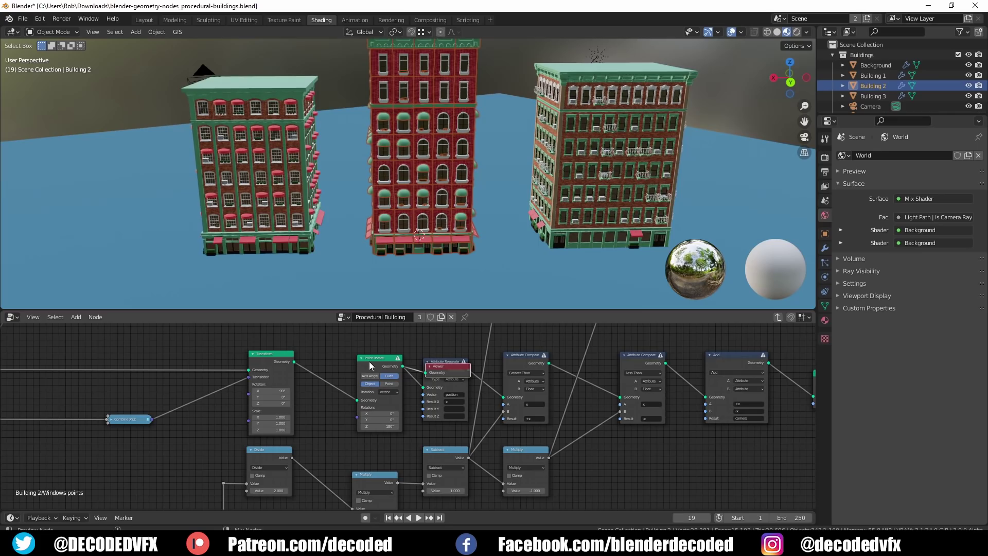
left_click_drag(442, 367, 434, 339)
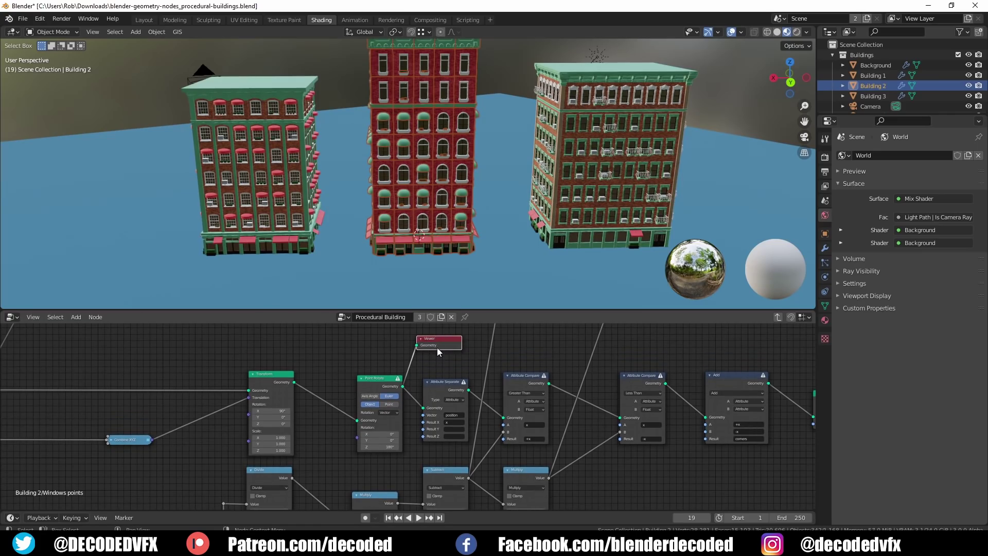
key("x")
scroll(410, 372, "up", 2)
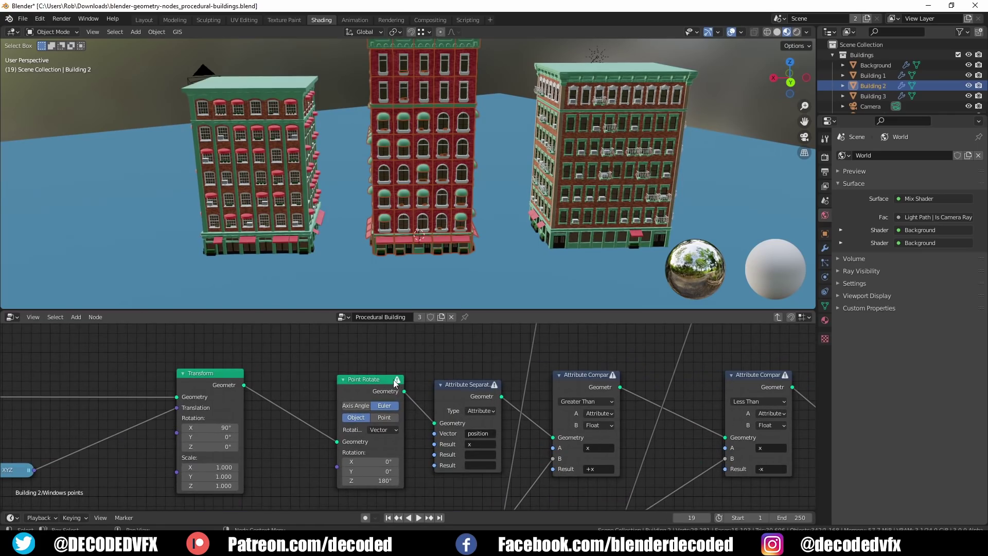
Pan along the node tree to show the Point Separate and Join Geometry nodes
middle_click_drag(597, 415, 407, 401)
middle_click_drag(564, 404, 335, 407)
middle_click_drag(592, 416, 365, 420)
middle_click_drag(557, 432, 325, 432)
middle_click_drag(624, 434, 314, 449)
middle_click_drag(592, 453, 415, 455)
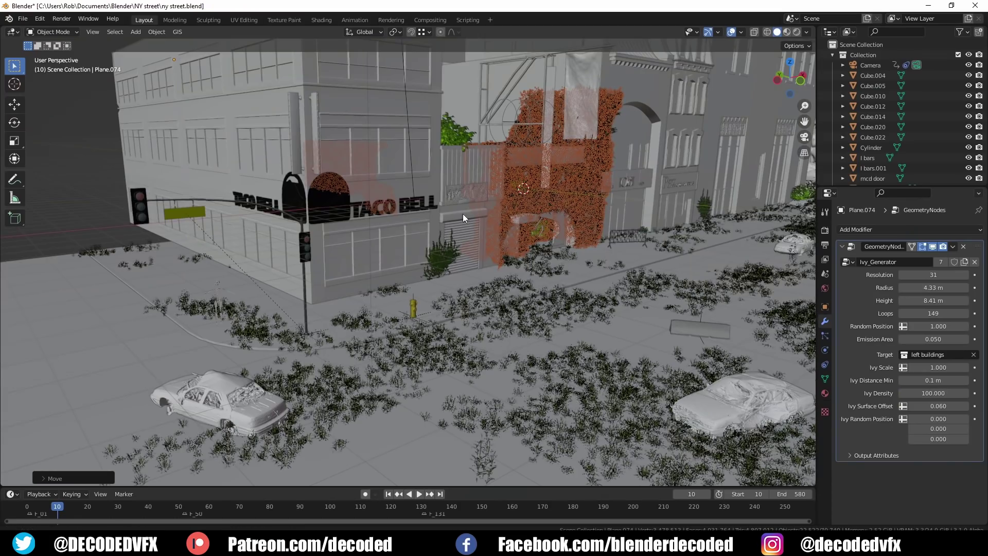
middle_click_drag(462, 214, 454, 261)
Move the ivy generator onto the left building so the ivy regrows there
scroll(456, 258, "up", 6)
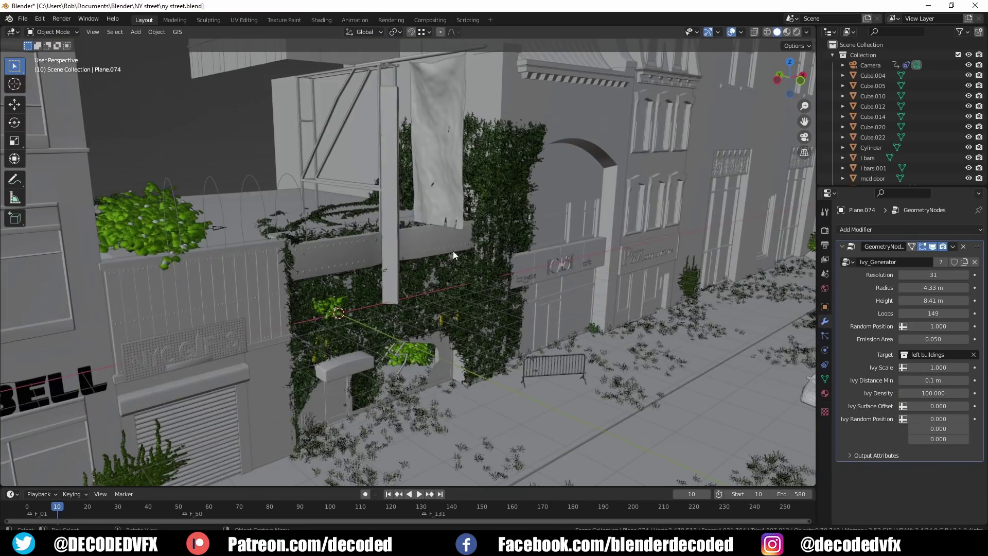
left_click(478, 280)
key("g")
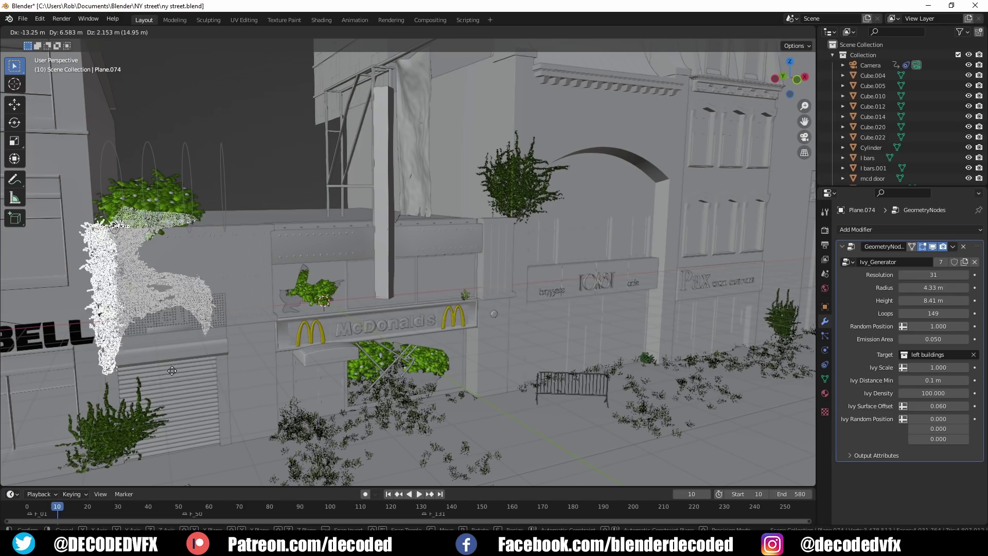
left_click(315, 396)
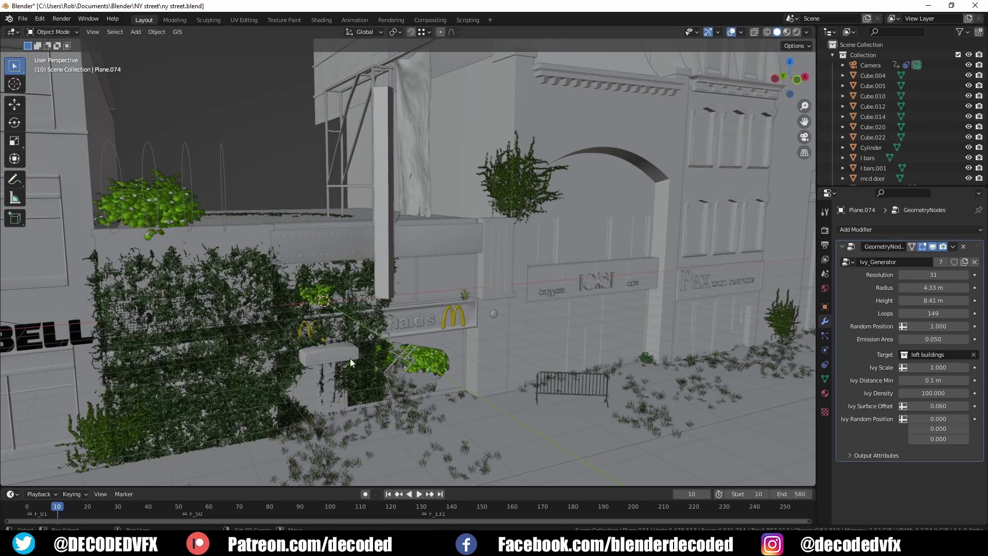
middle_click_drag(342, 368, 482, 310)
scroll(437, 292, "up", 4)
Switch the viewport to Rendered shading and lower the ivy Resolution to 9
key("z")
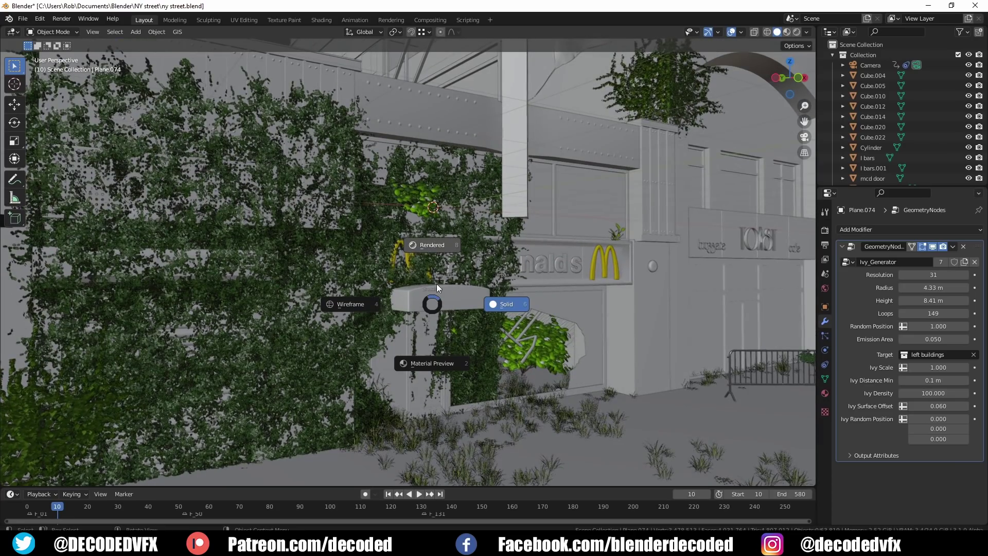
left_click(439, 253)
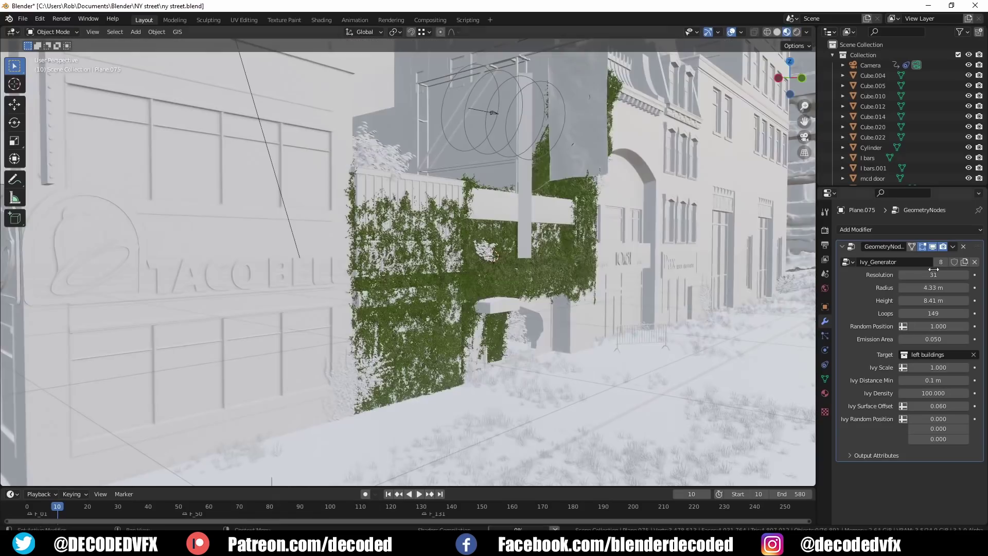
left_click_drag(933, 269, 929, 313)
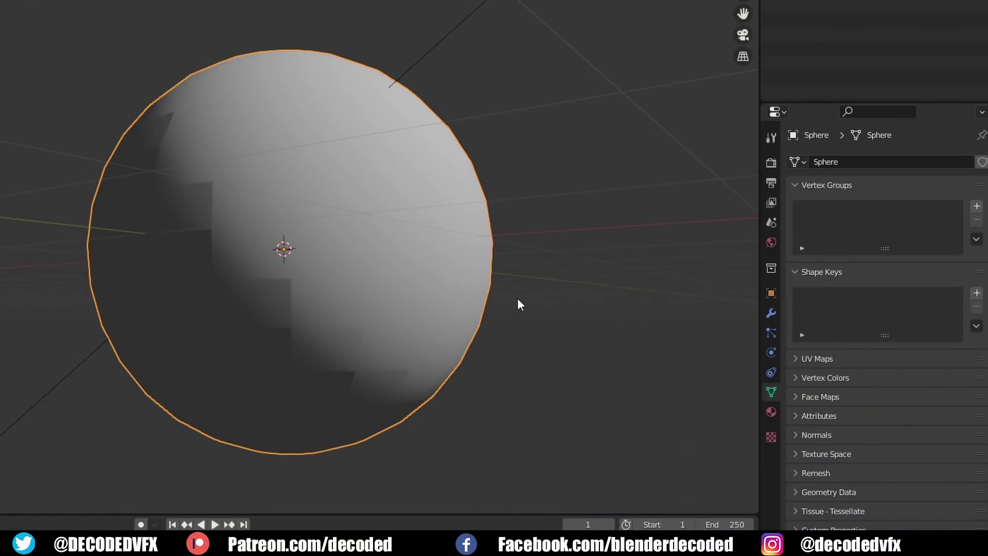
Add a Subdivision Surface modifier to the sphere
mouse_move(549, 300)
middle_mouse_down()
mouse_move(531, 317)
mouse_move(560, 333)
mouse_move(592, 330)
mouse_move(546, 304)
middle_mouse_up()
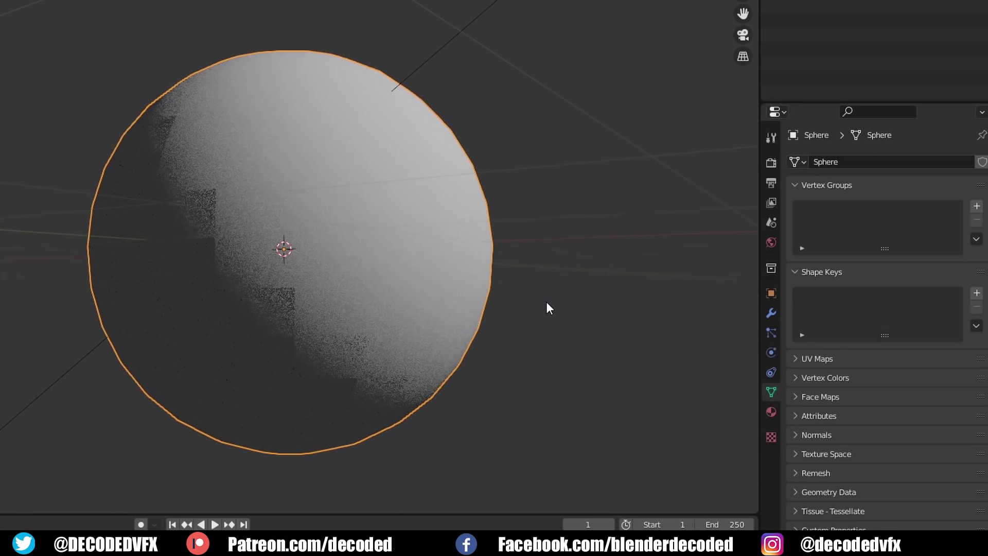
left_click(771, 312)
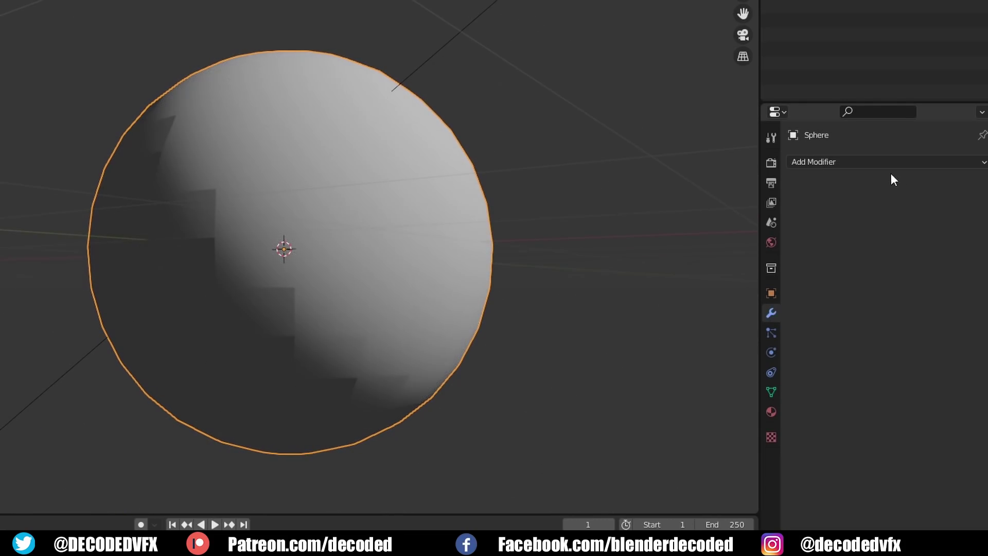
left_click(874, 163)
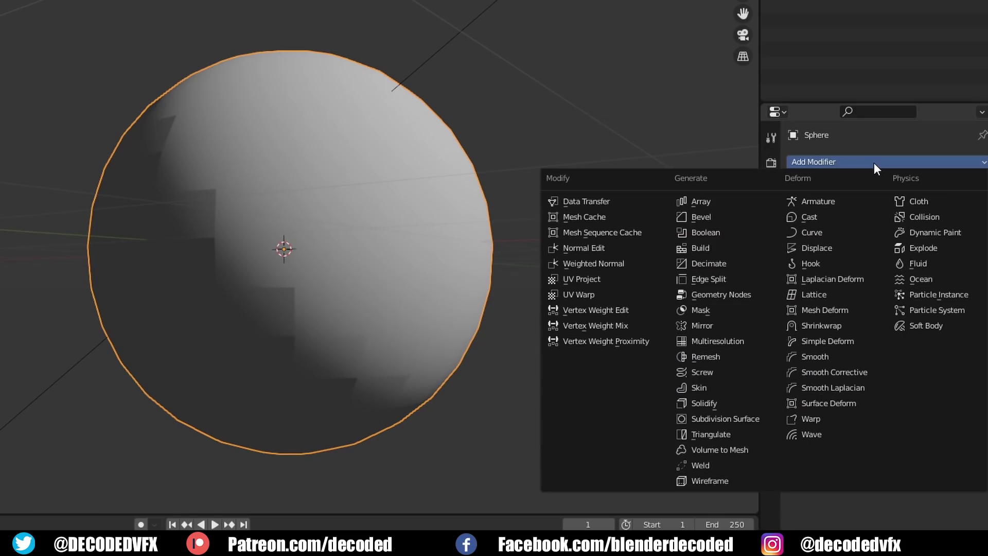
left_click(747, 418)
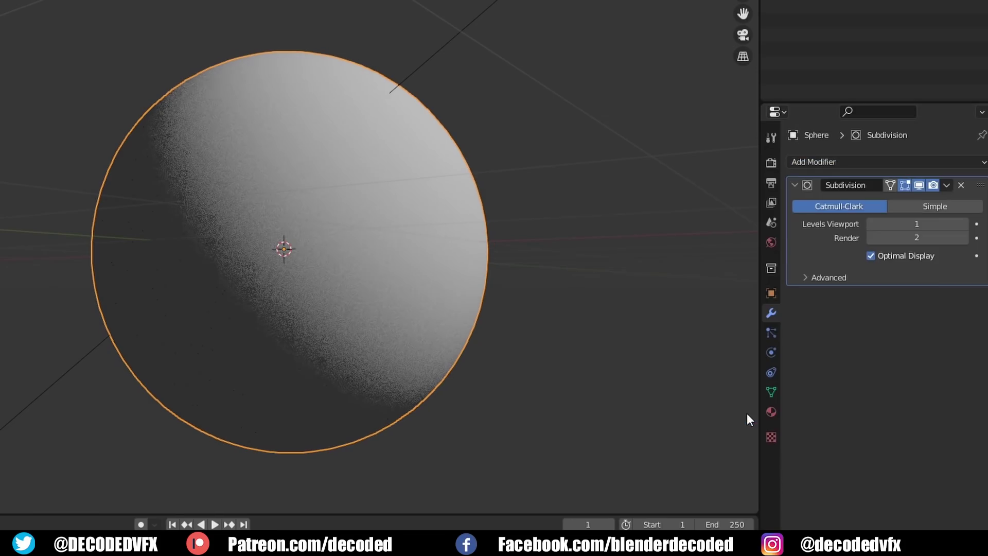
scroll(341, 366, "up", 3)
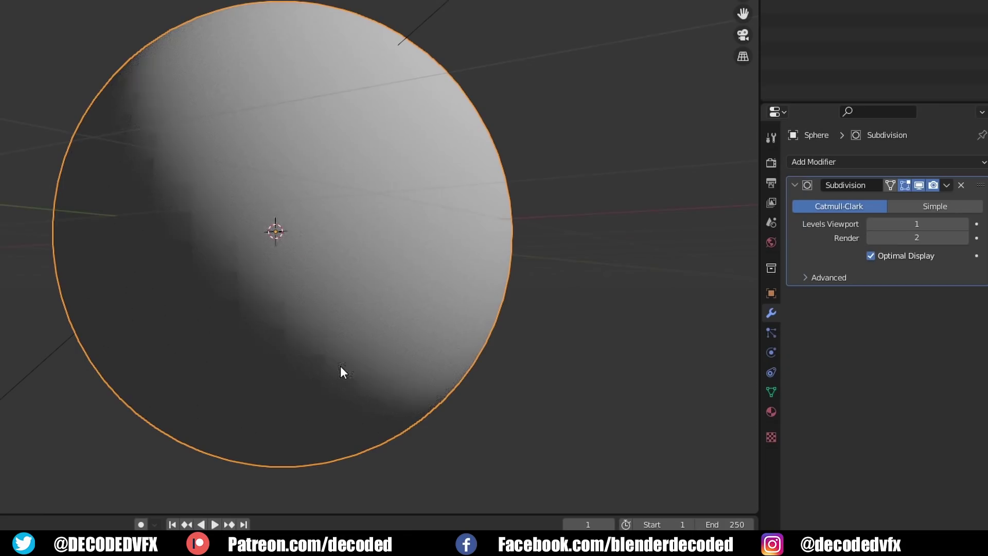
Raise the viewport subdivision level to 3, then settle it back at 2
left_click(965, 224)
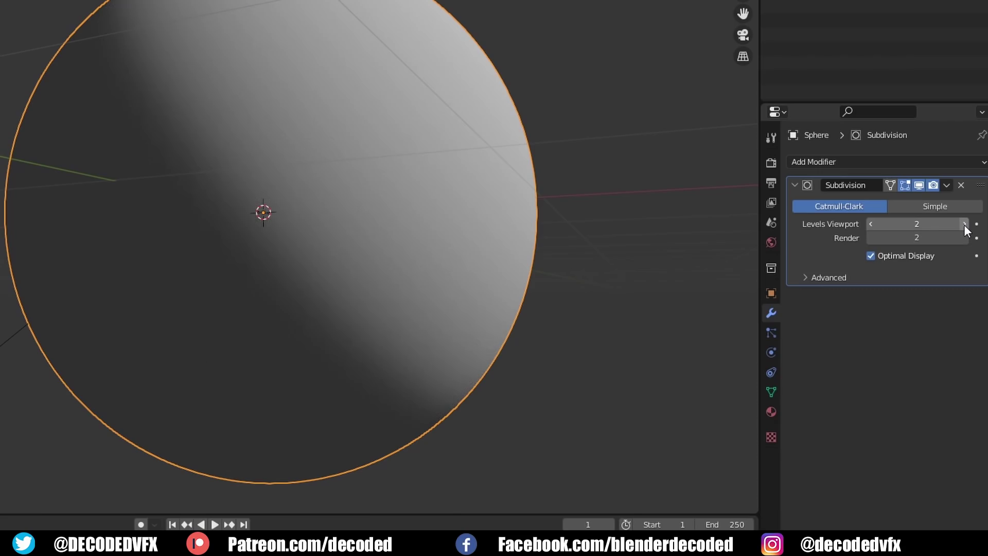
left_click(964, 225)
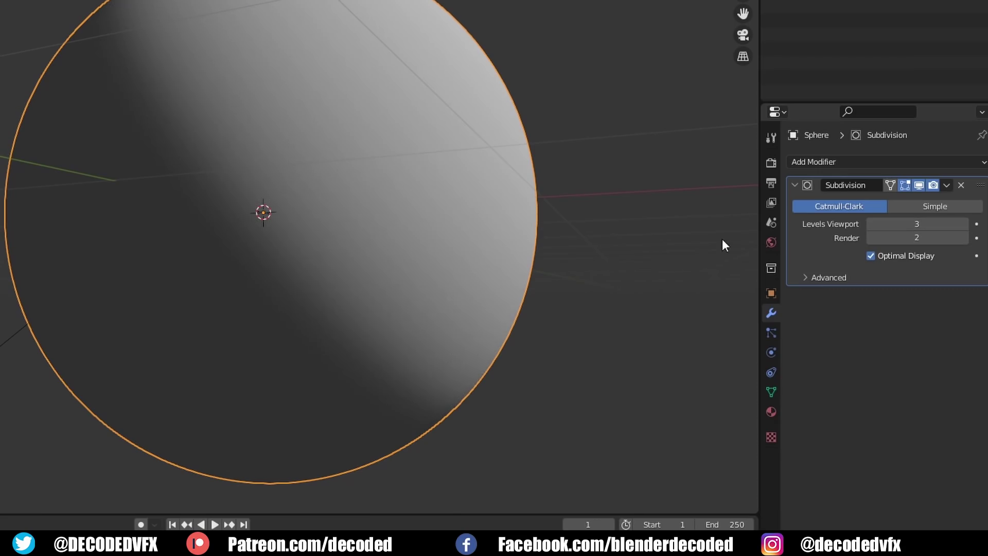
scroll(313, 241, "up", 4)
scroll(258, 254, "up", 1)
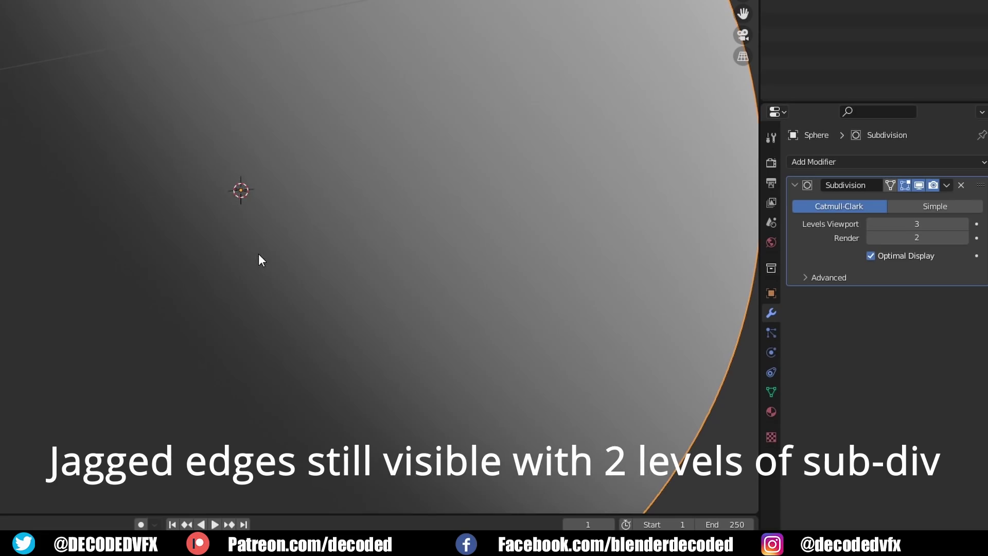
left_click(871, 225)
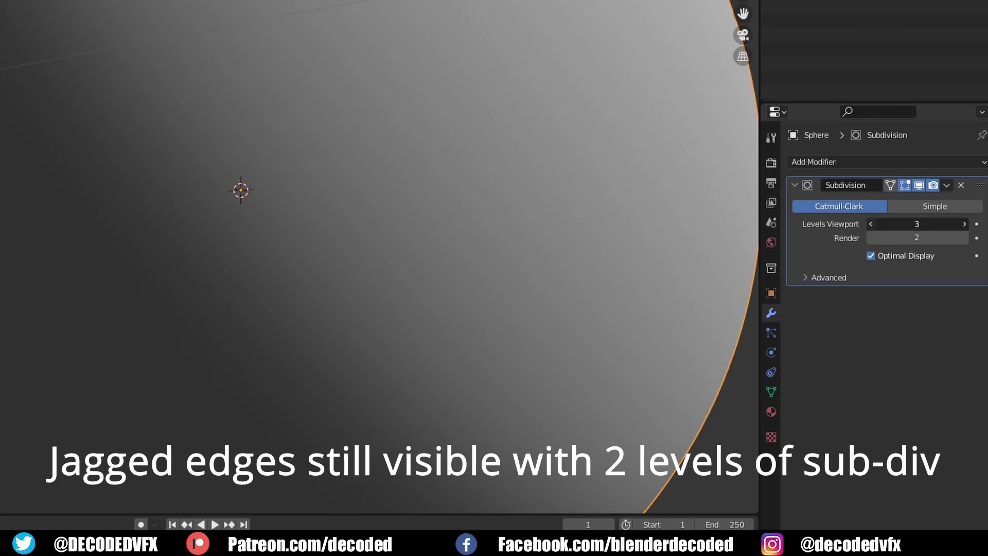
scroll(505, 255, "down", 1)
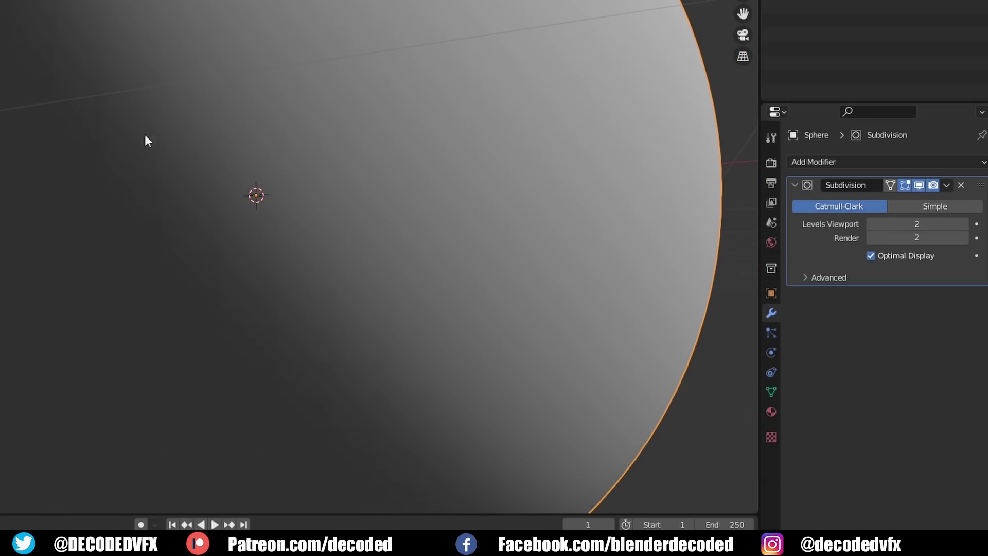
scroll(114, 204, "down", 5)
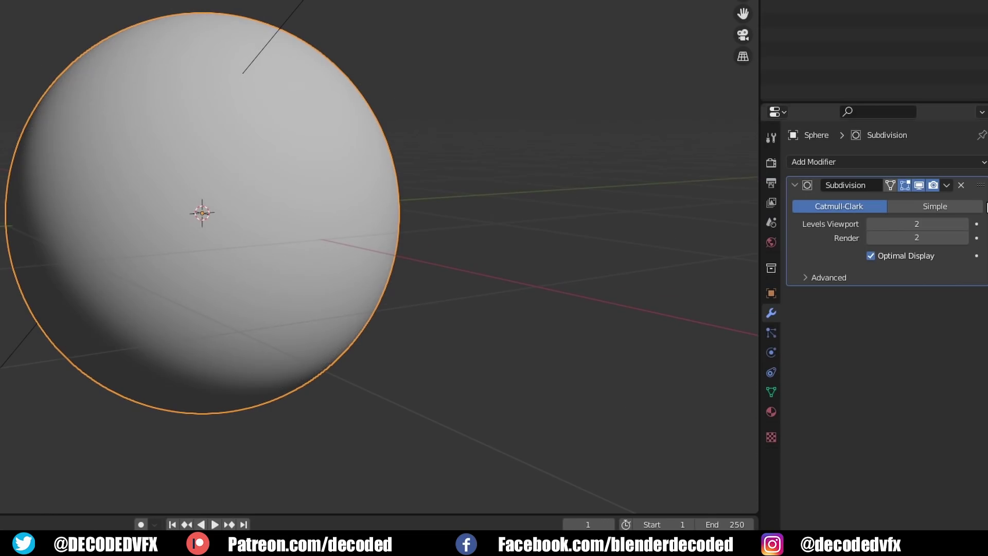
Remove the Subdivision modifier and try raising the Shadow Terminator Shading Offset
left_click(961, 185)
middle_click_drag(263, 280, 322, 274)
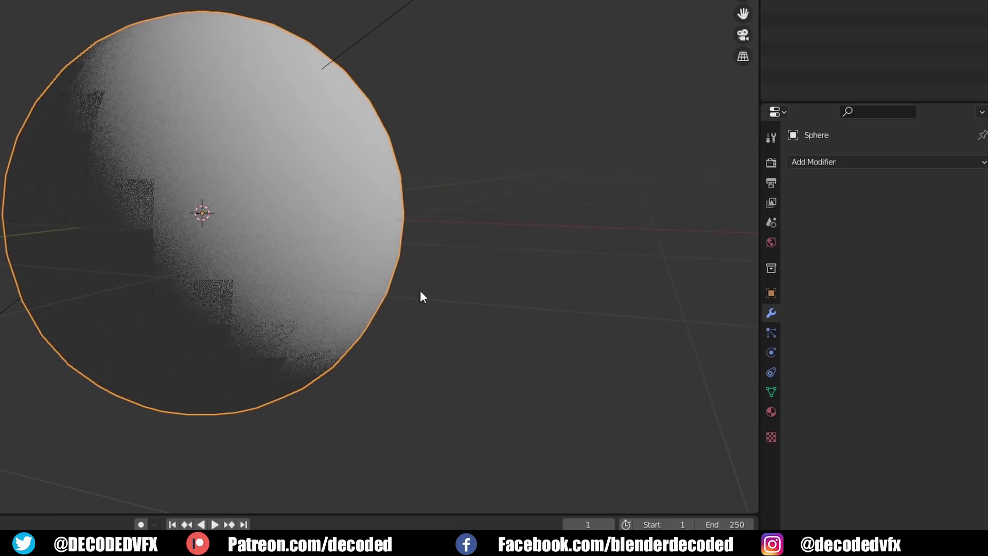
left_click(772, 294)
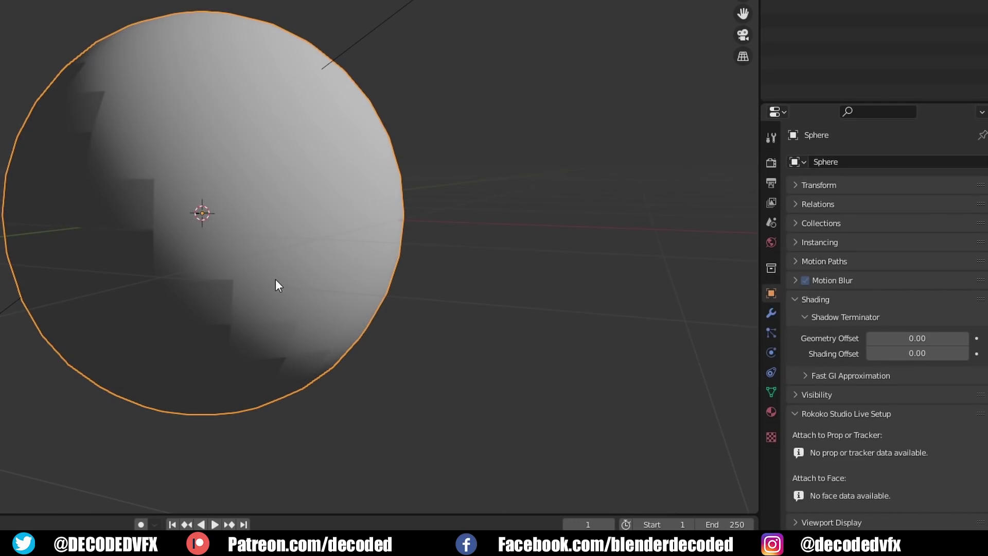
middle_click_drag(173, 264, 187, 267)
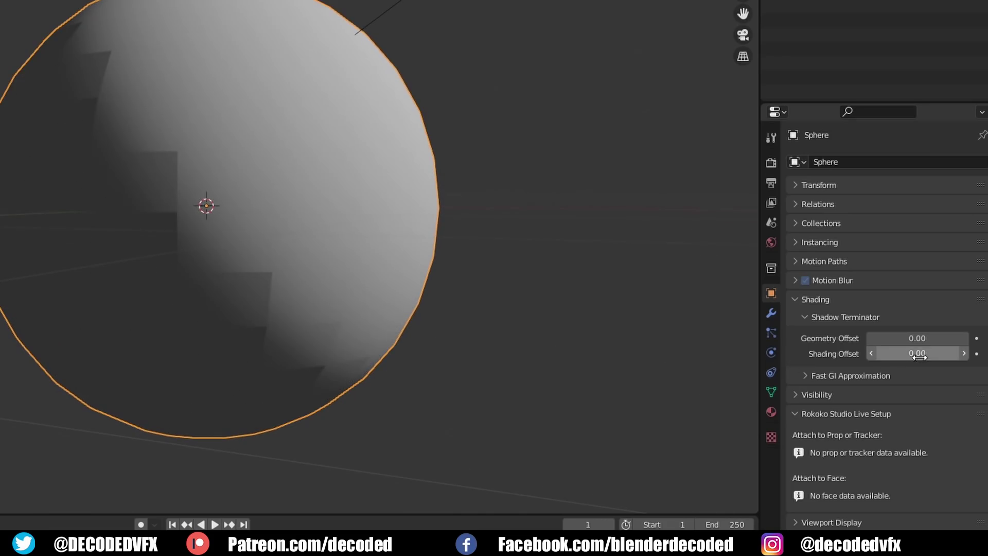
mouse_move(908, 353)
left_mouse_down()
mouse_move(956, 353)
mouse_move(910, 352)
mouse_move(948, 352)
left_mouse_up()
scroll(417, 302, "down", 3)
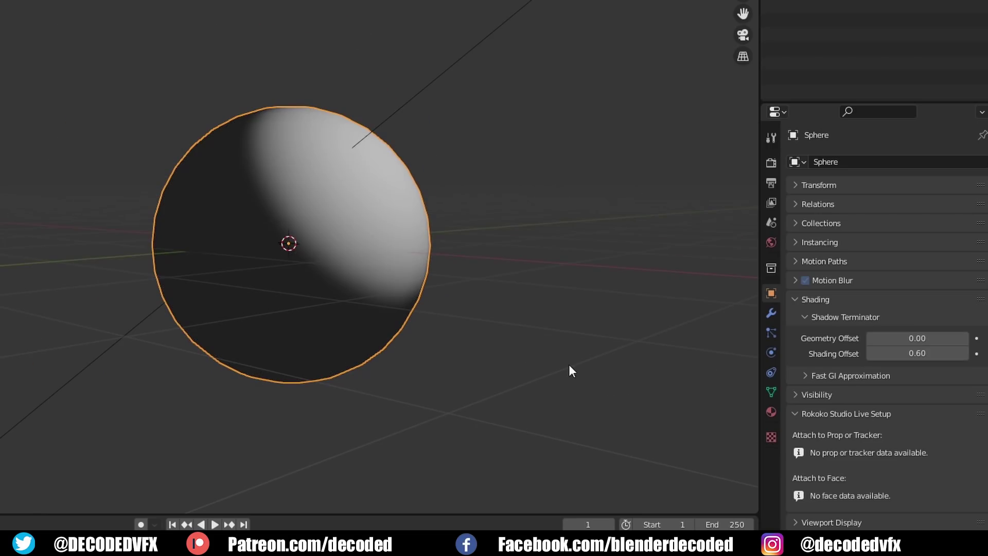
Set the Shading Offset to 0 and the Geometry Offset to 0.1
left_click(926, 354)
type("0")
key("Return")
left_click(917, 338)
type("0.1")
key("Return")
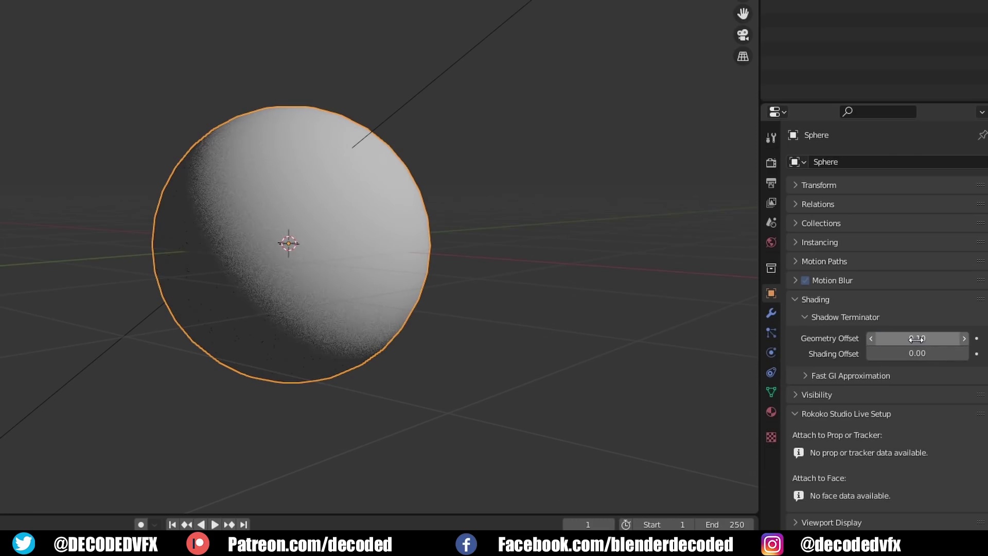
middle_click_drag(322, 321, 389, 325)
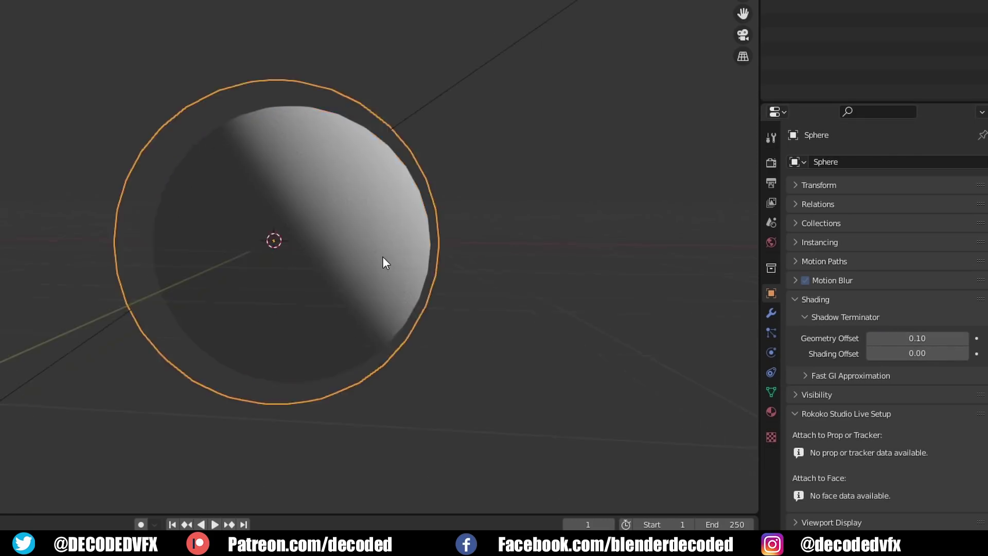
Compare a Geometry Offset of 1.00, then return it to 0.10
scroll(382, 257, "up", 4)
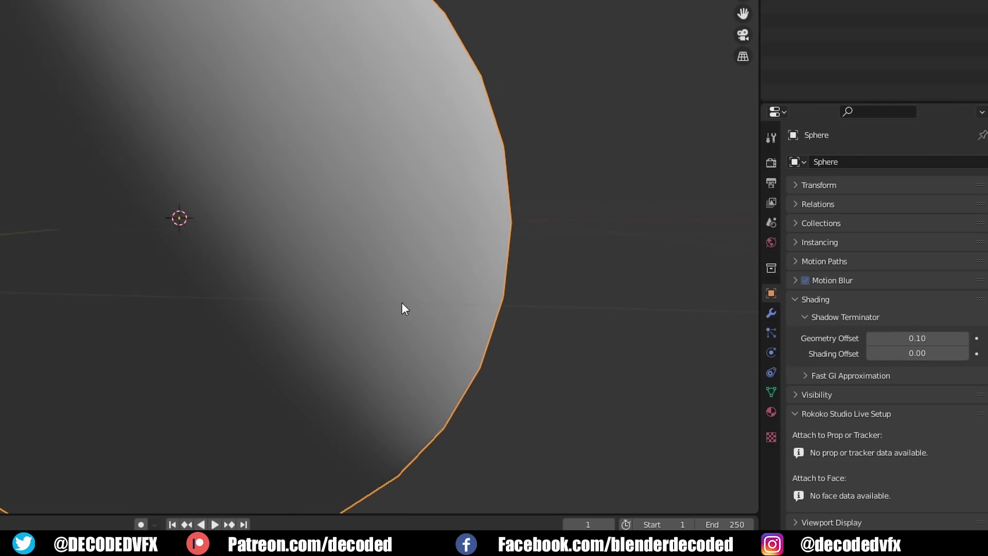
scroll(381, 307, "down", 3)
middle_click_drag(345, 300, 421, 360)
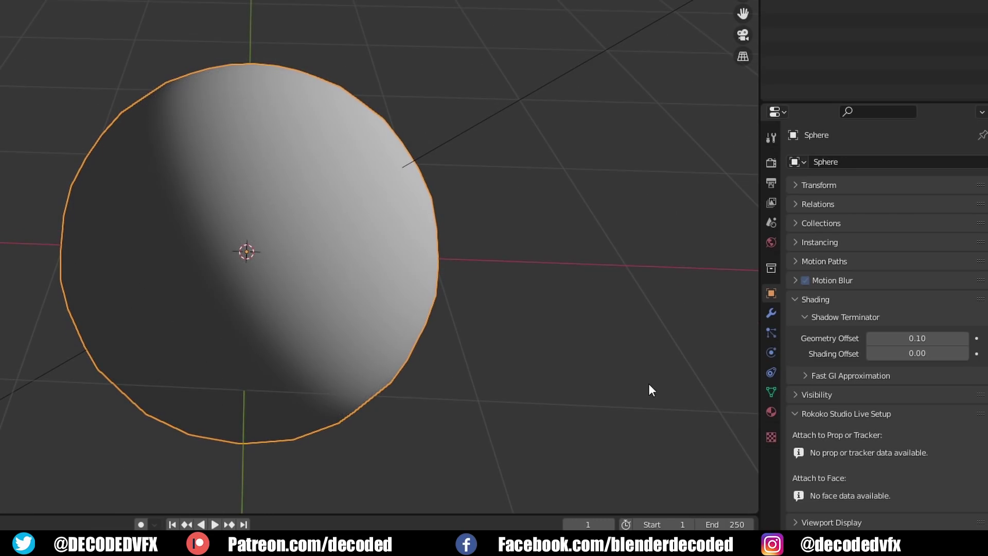
left_click(917, 338)
type("1")
key("Return")
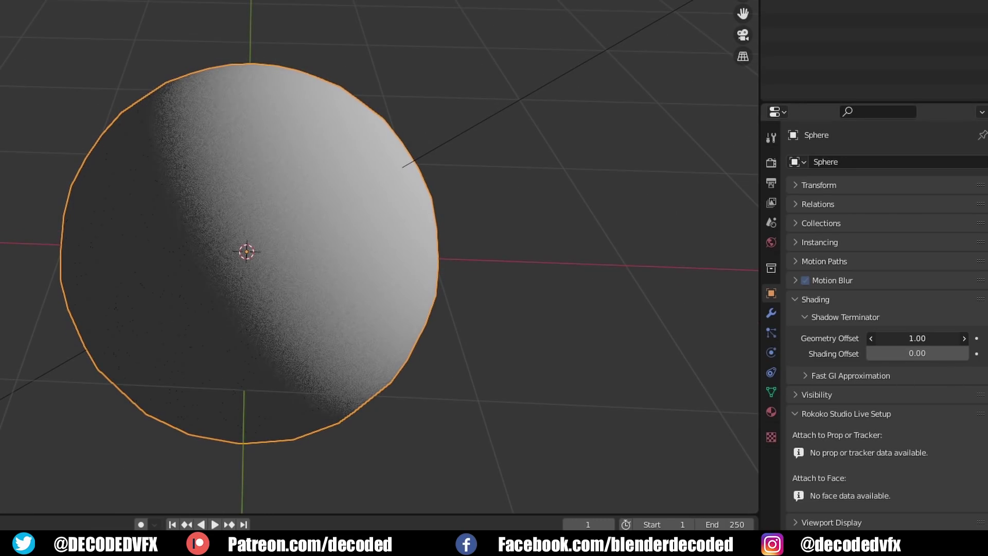
left_click(909, 339)
type("0.1")
key("Return")
Rotate the area light so the sphere is lit from above
middle_click_drag(495, 289, 435, 240)
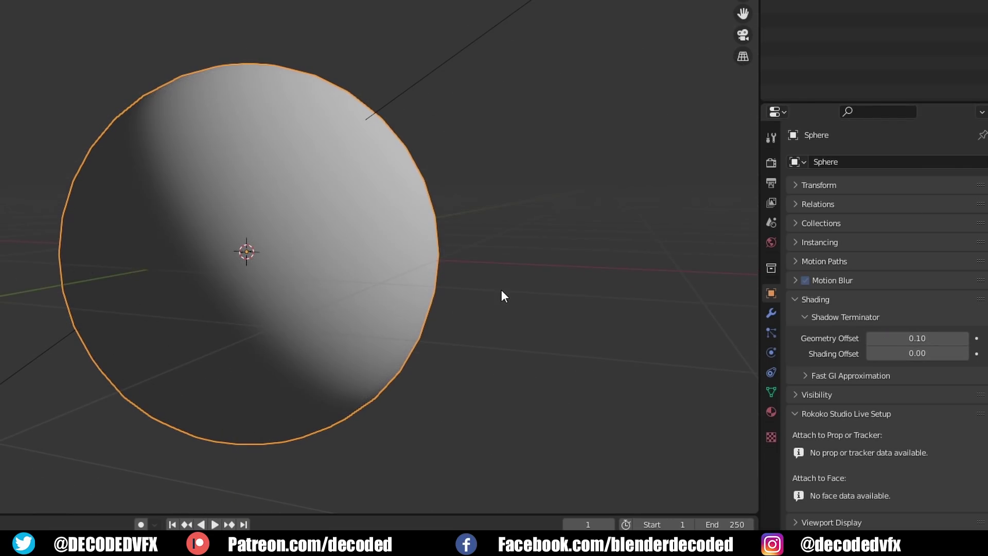
mouse_move(502, 291)
middle_mouse_down()
mouse_move(399, 311)
mouse_move(521, 306)
middle_mouse_up()
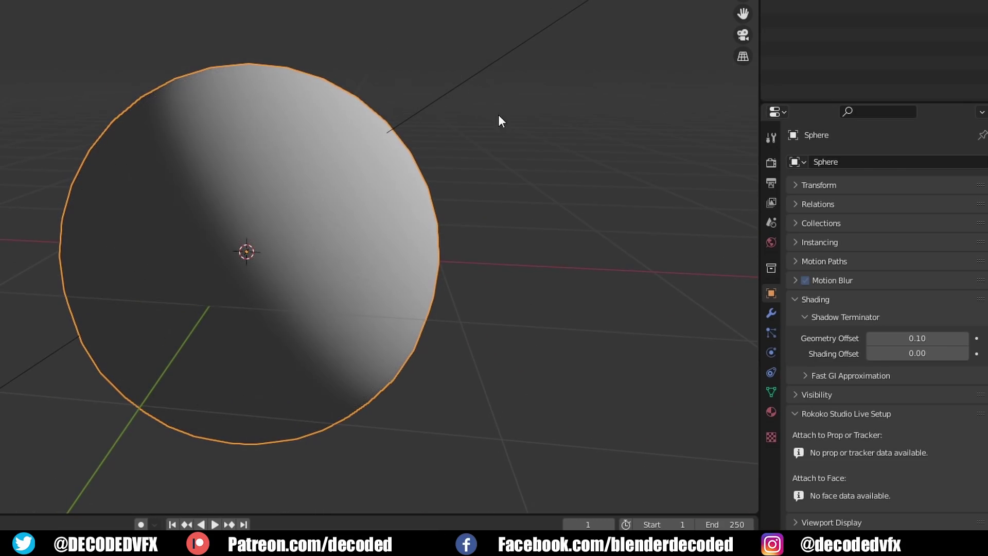
left_click(473, 80)
key("r")
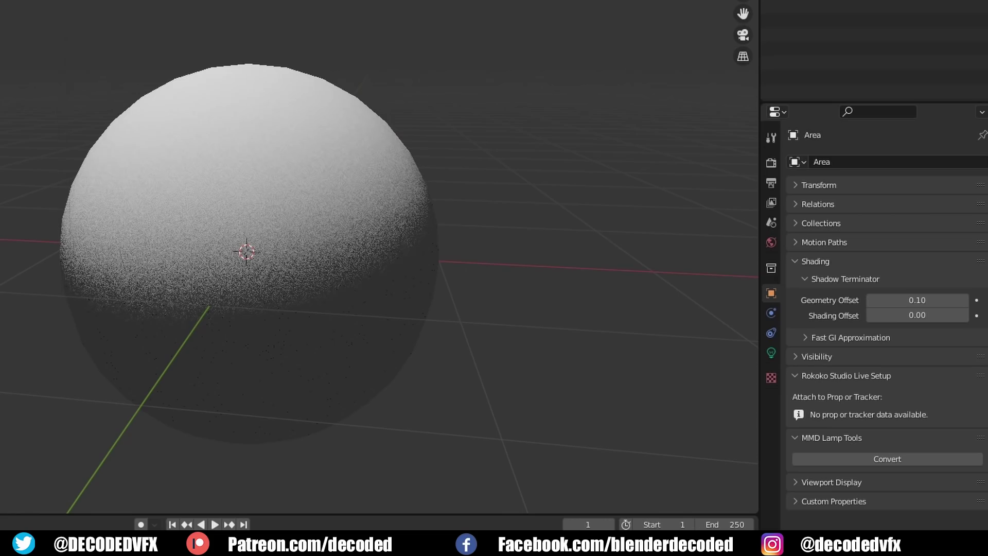
key("r")
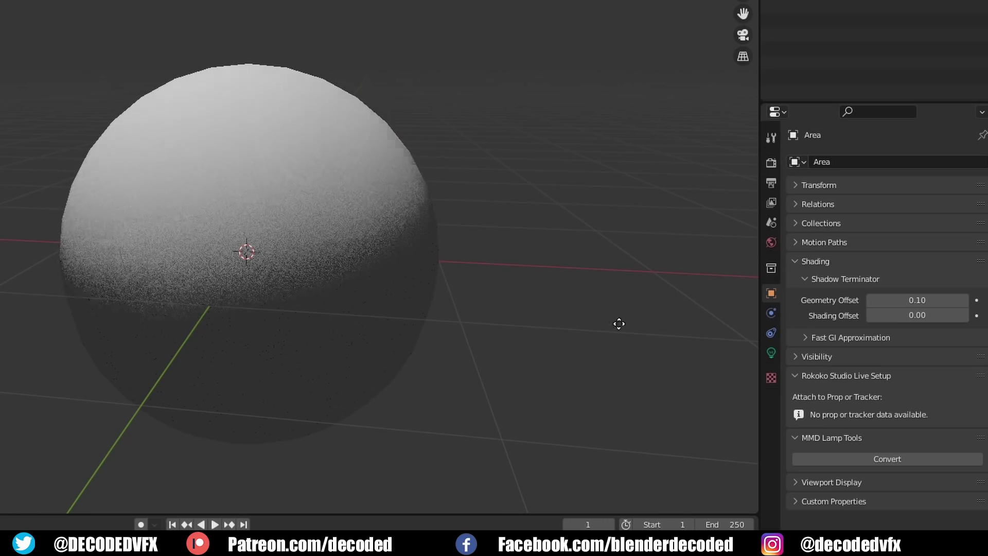